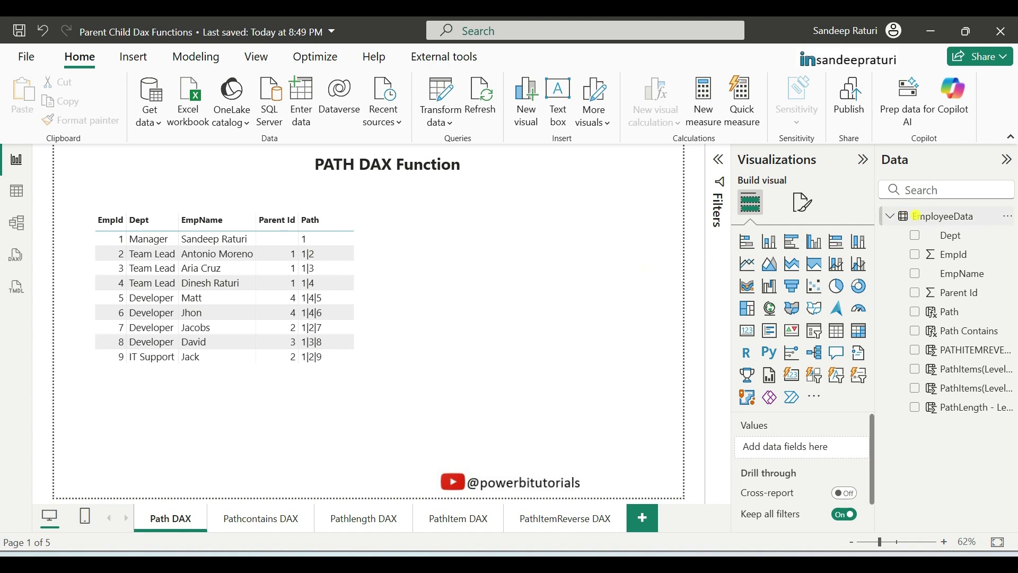
Step: Open the Path column's formula and examine its PATH function with the EmpId and Parent Id arguments
{"action": "right_click", "coordinate": [919, 215]}
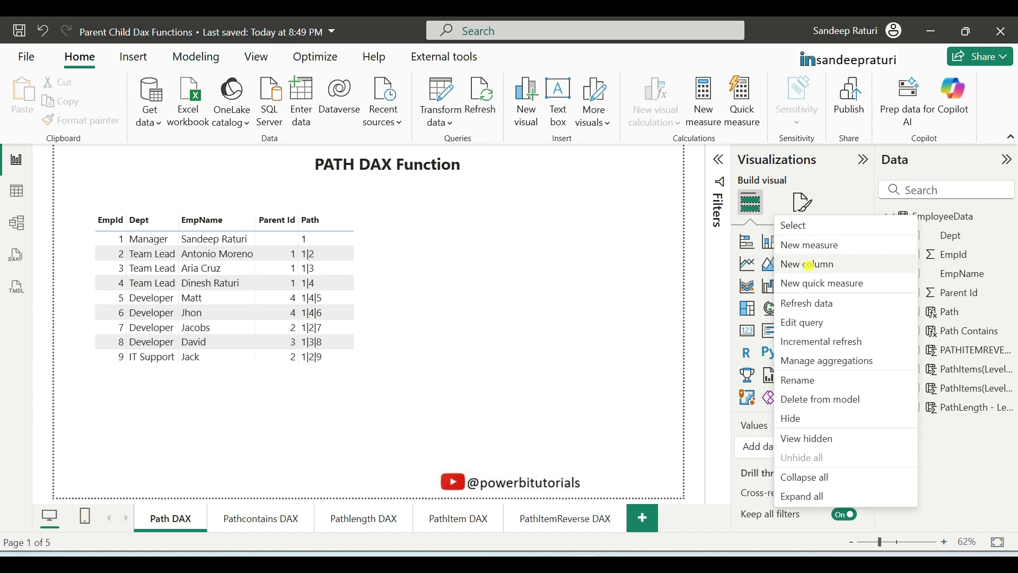
{"action": "left_click", "coordinate": [648, 243]}
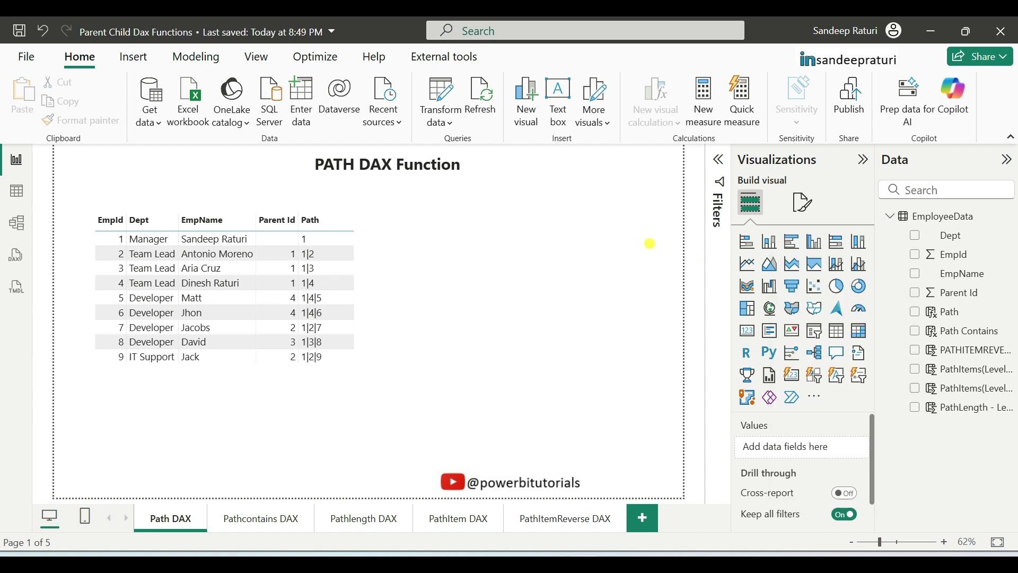
{"action": "left_click", "coordinate": [935, 312]}
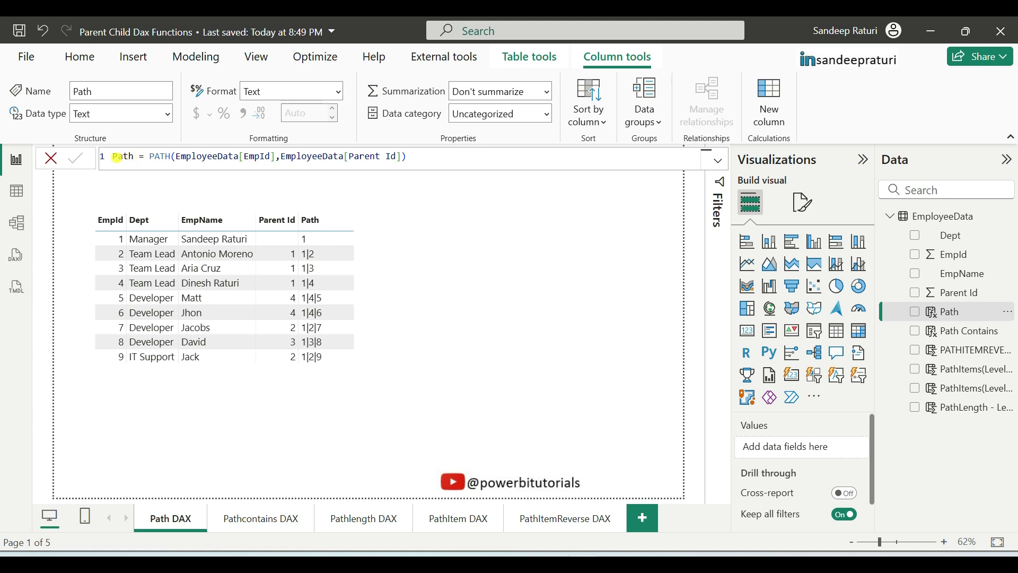
{"action": "double_click", "coordinate": [121, 156]}
{"action": "left_click", "coordinate": [132, 156]}
{"action": "double_click", "coordinate": [154, 156]}
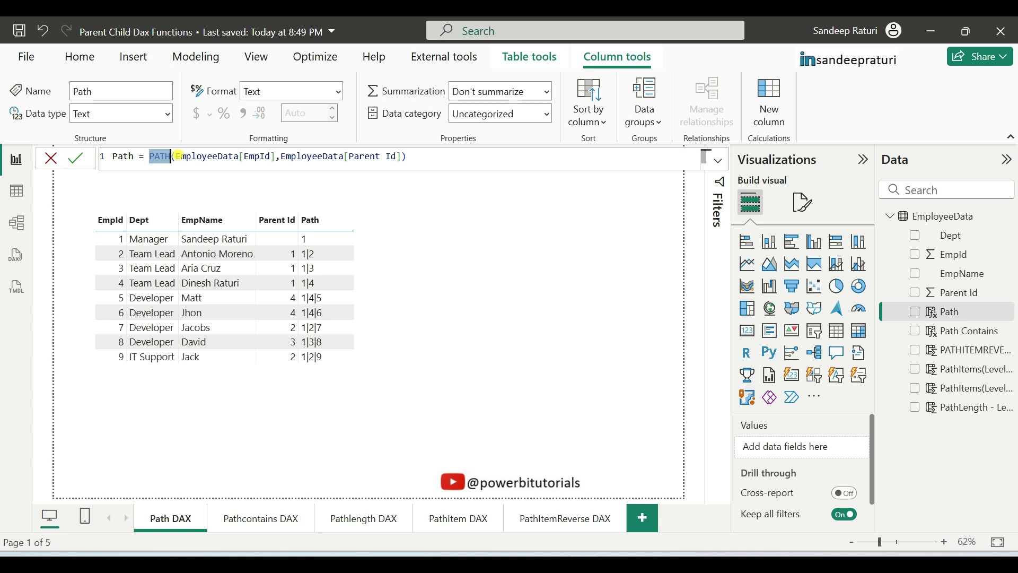
{"action": "left_click", "coordinate": [182, 156]}
{"action": "mouse_move", "coordinate": [181, 156]}
{"action": "left_mouse_down"}
{"action": "mouse_move", "coordinate": [406, 157]}
{"action": "mouse_move", "coordinate": [175, 157]}
{"action": "left_mouse_up"}
{"action": "left_click", "coordinate": [284, 157]}
{"action": "double_click", "coordinate": [279, 157]}
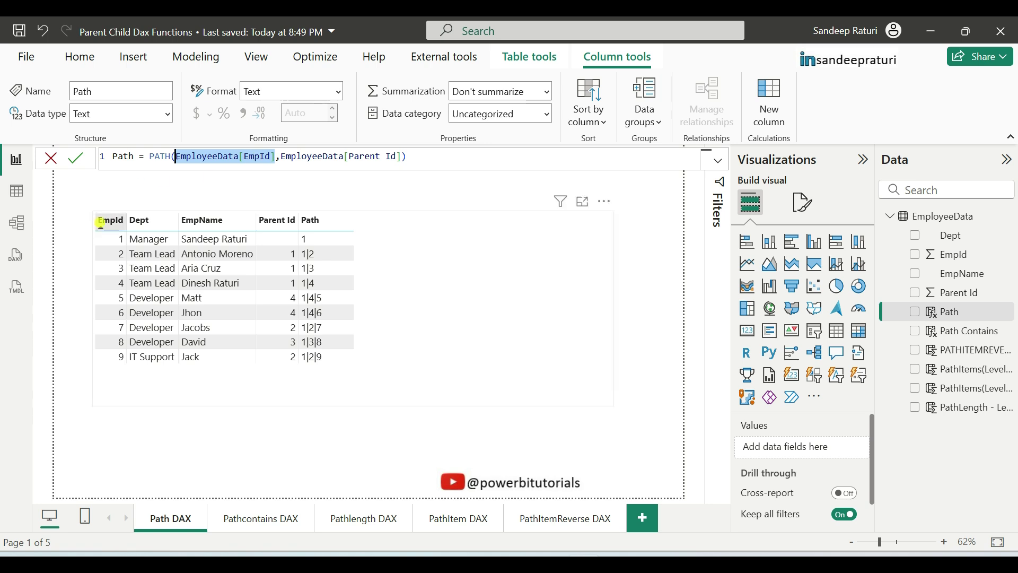
{"action": "left_click", "coordinate": [282, 157]}
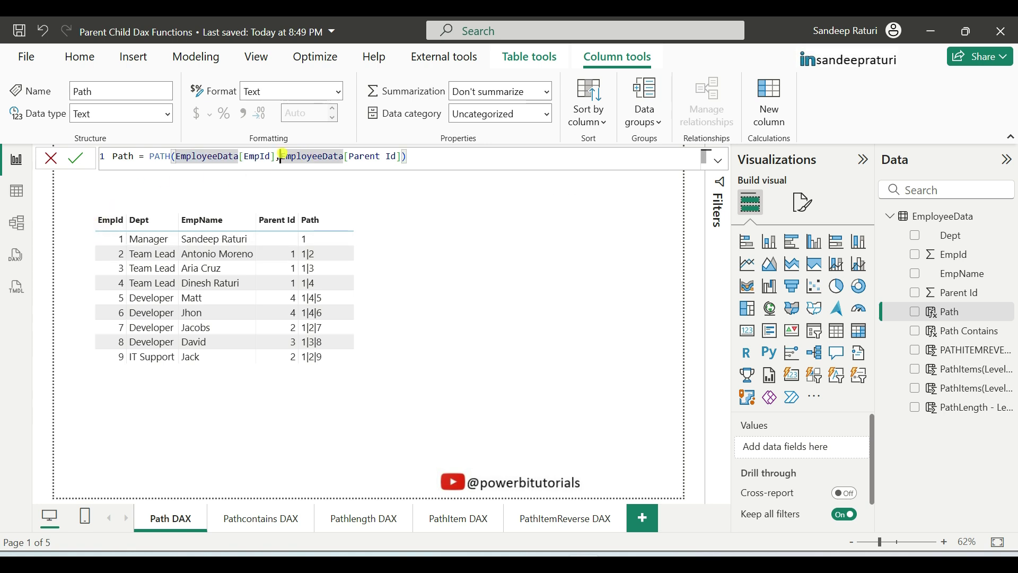
{"action": "left_click_drag", "start_coordinate": [282, 157], "coordinate": [402, 158]}
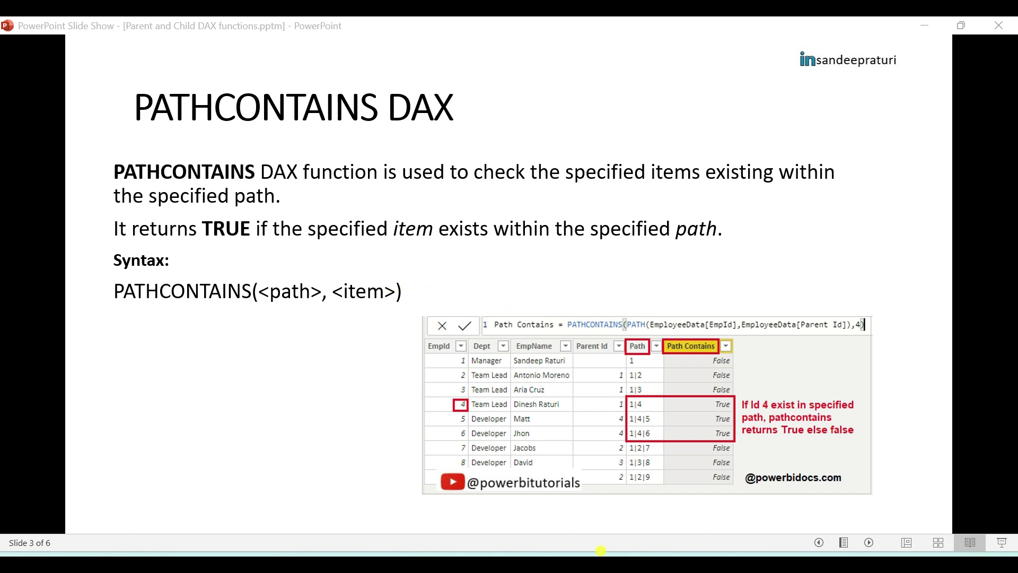
Step: Switch to Power BI, open the formula of the Path Contains column and examine the column name in it
{"action": "key", "text": "alt+Tab"}
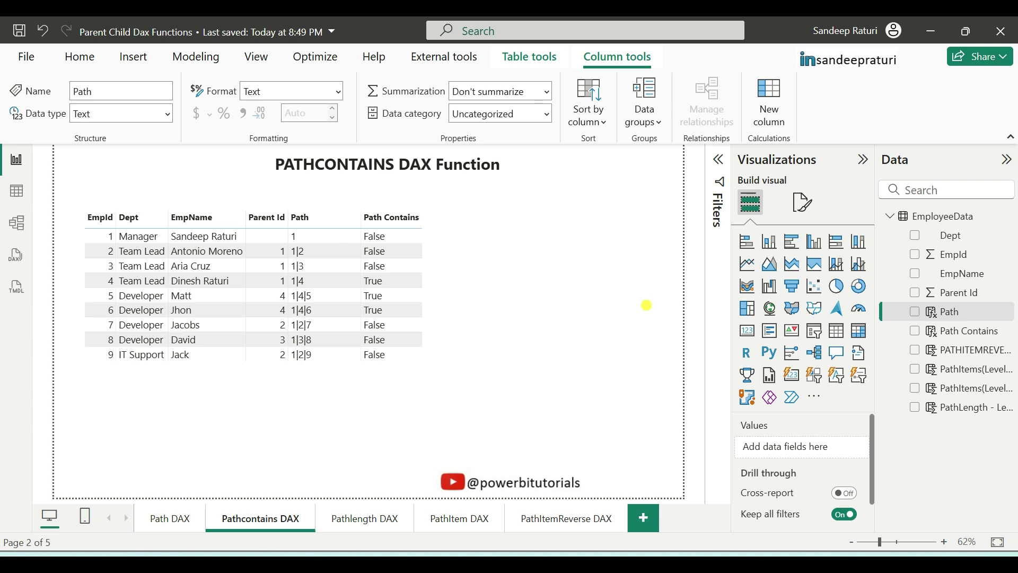
{"action": "right_click", "coordinate": [925, 206]}
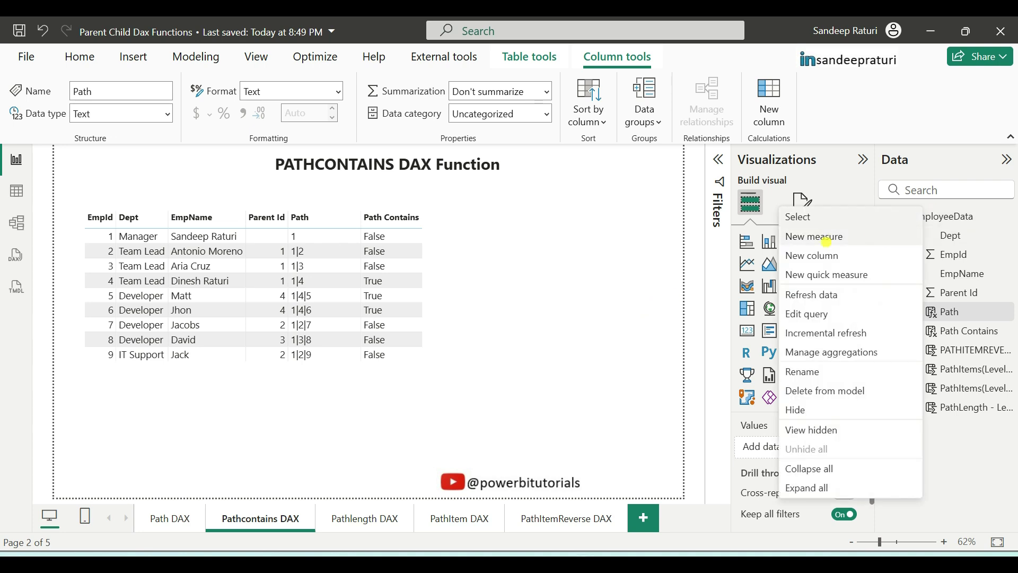
{"action": "left_click", "coordinate": [641, 233]}
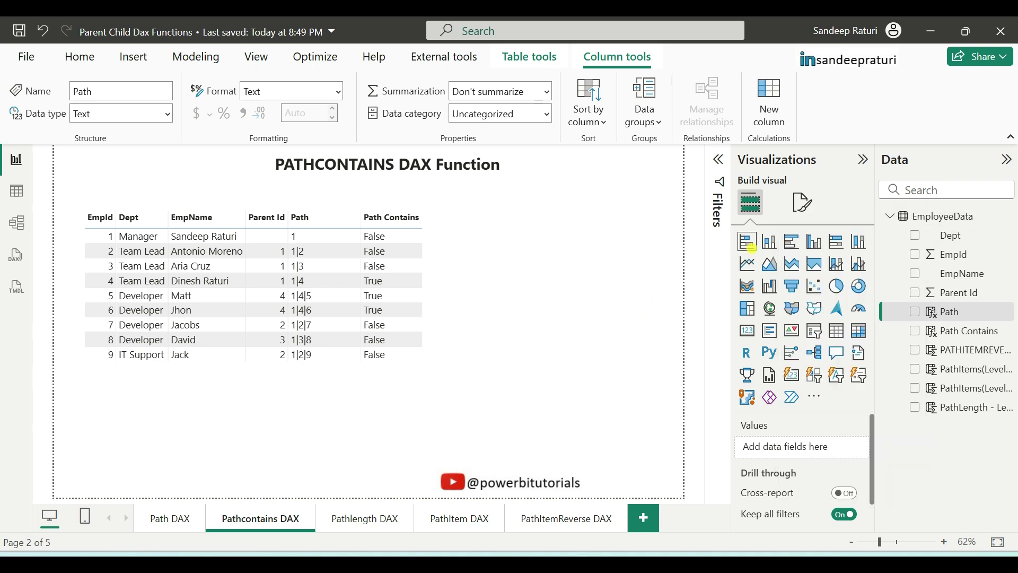
{"action": "left_click", "coordinate": [967, 329]}
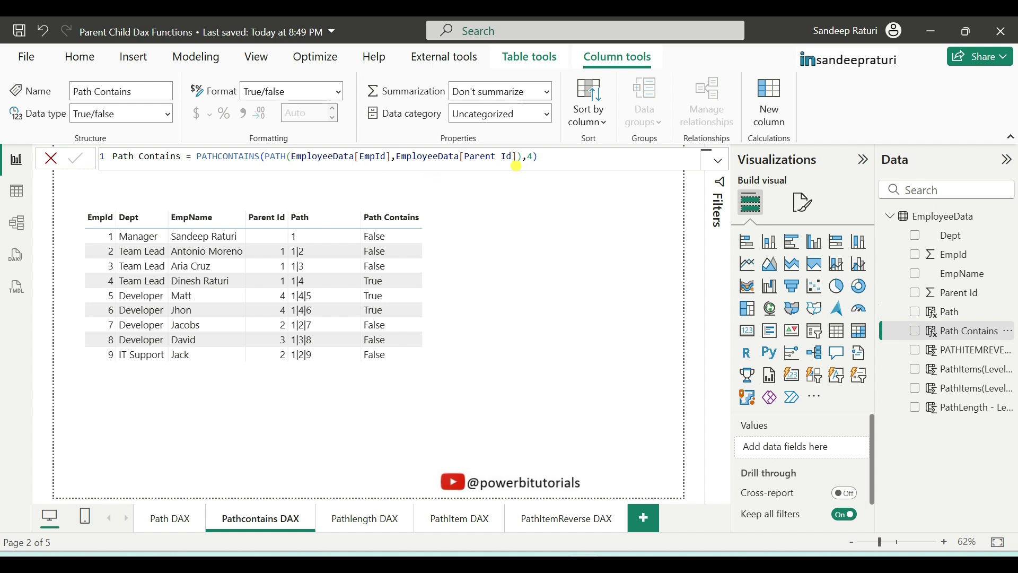
{"action": "left_click_drag", "start_coordinate": [551, 158], "coordinate": [20, 148]}
{"action": "double_click", "coordinate": [182, 156]}
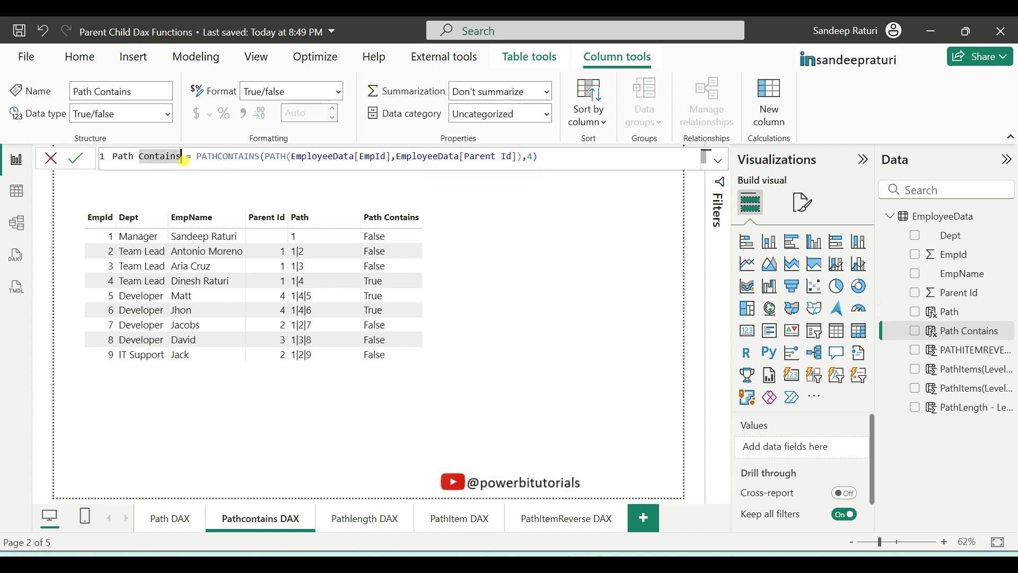
{"action": "left_click", "coordinate": [185, 156]}
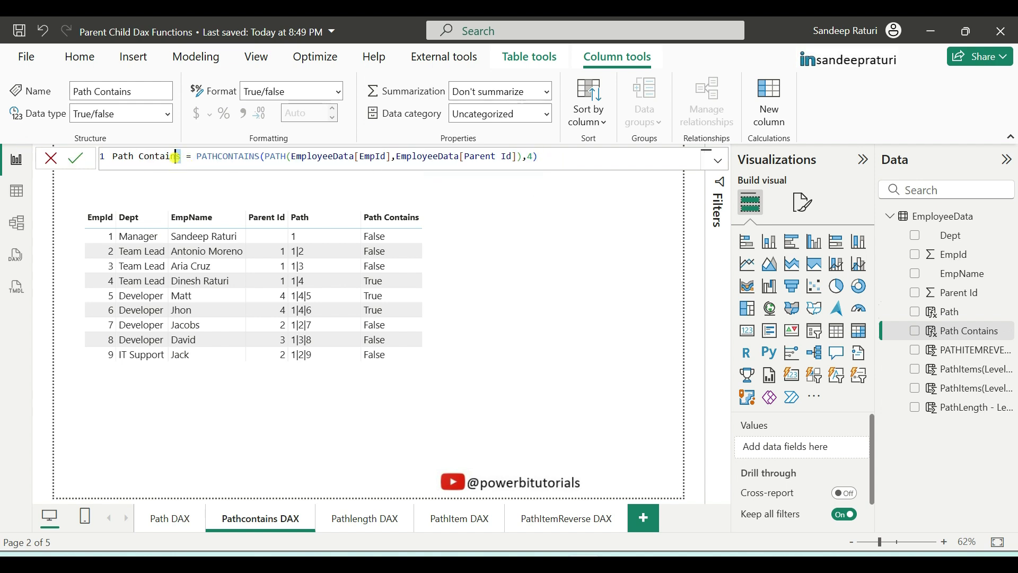
{"action": "left_click_drag", "start_coordinate": [179, 156], "coordinate": [109, 157]}
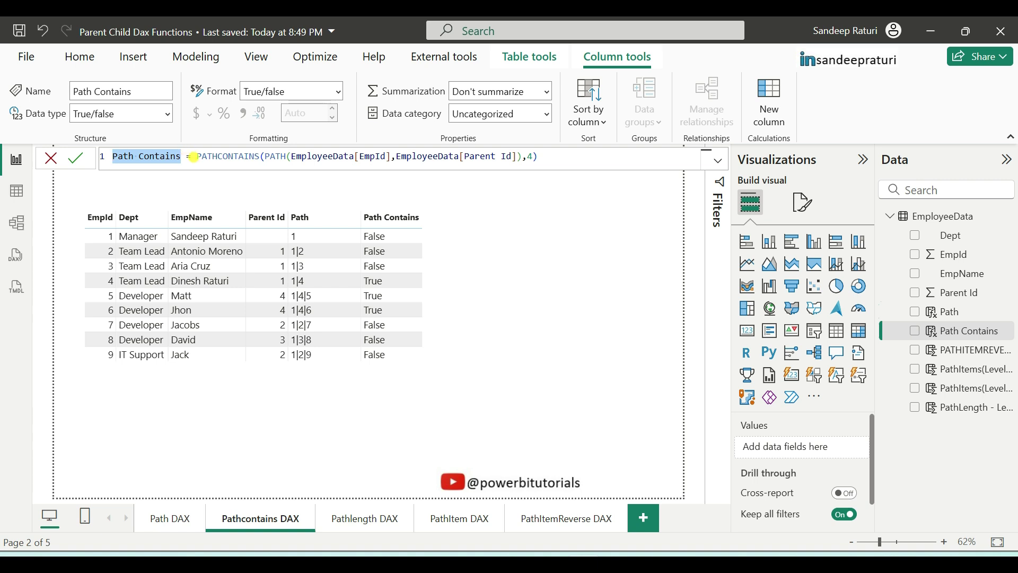
Step: Examine the PATHCONTAINS function, its nested PATH argument and its item argument in the Path Contains formula
{"action": "left_click", "coordinate": [194, 157]}
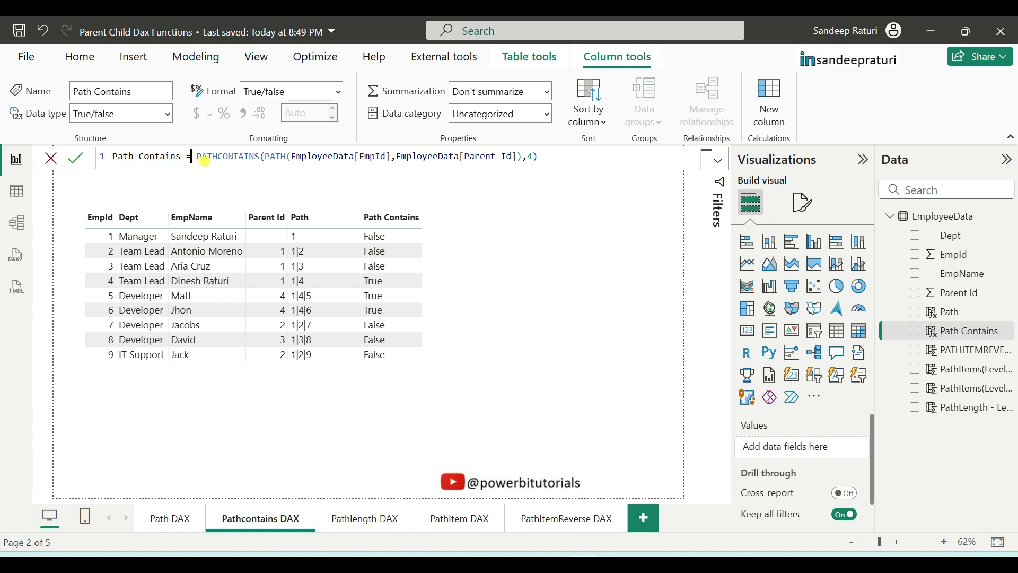
{"action": "double_click", "coordinate": [238, 157]}
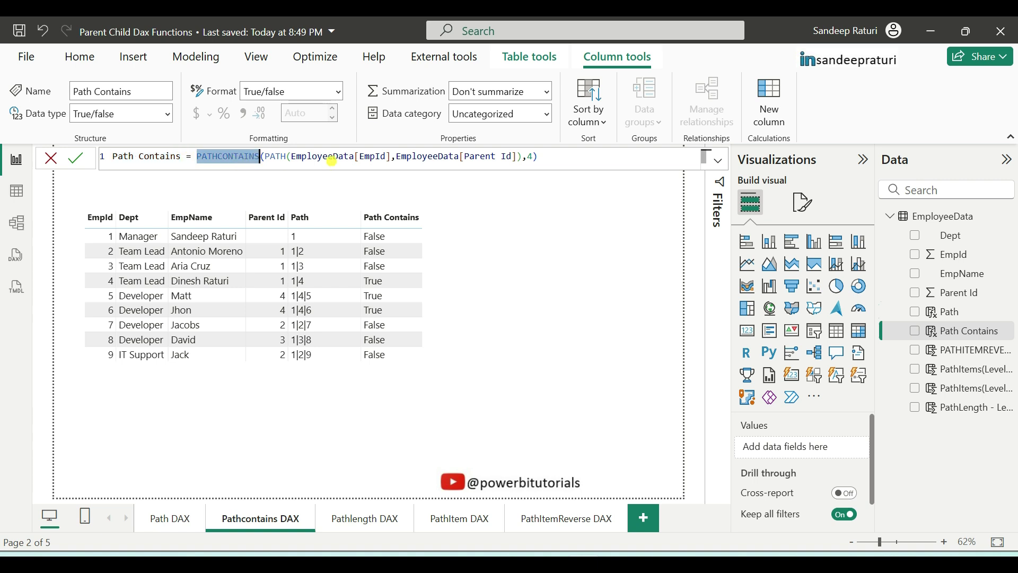
{"action": "left_click", "coordinate": [263, 159]}
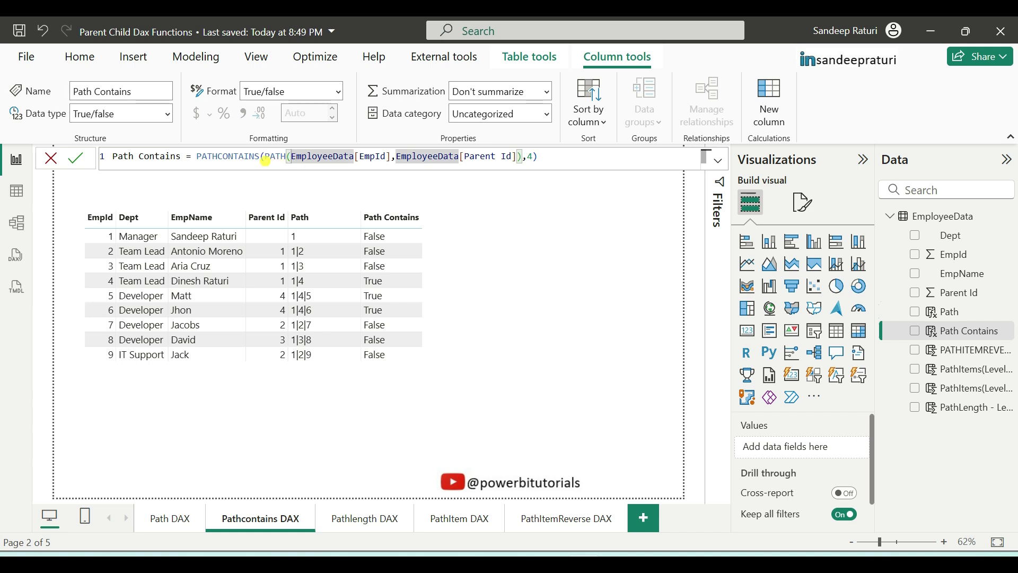
{"action": "left_click_drag", "start_coordinate": [266, 157], "coordinate": [401, 156]}
{"action": "left_click_drag", "start_coordinate": [485, 156], "coordinate": [522, 156]}
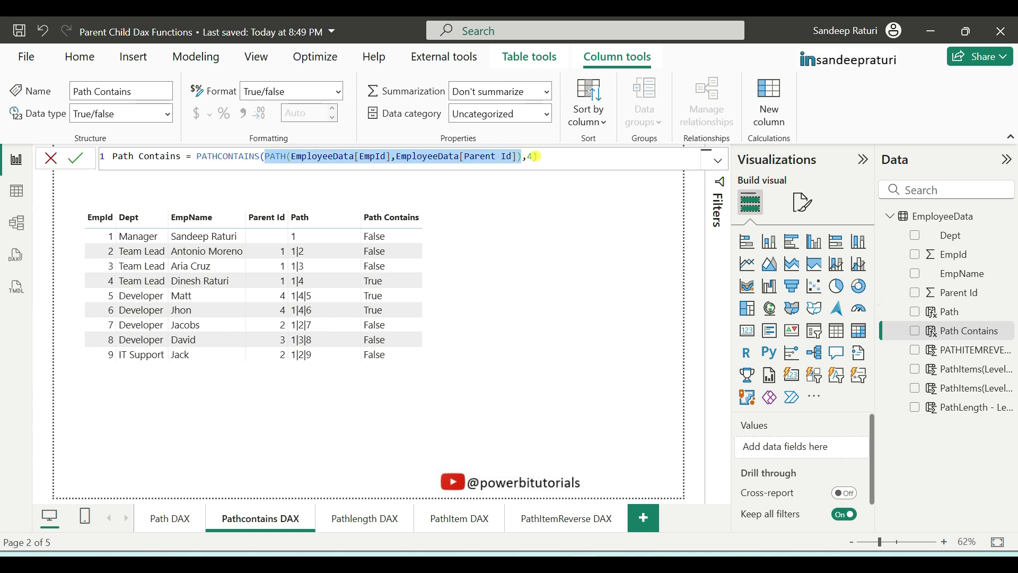
{"action": "left_click", "coordinate": [529, 157]}
{"action": "left_click", "coordinate": [280, 157]}
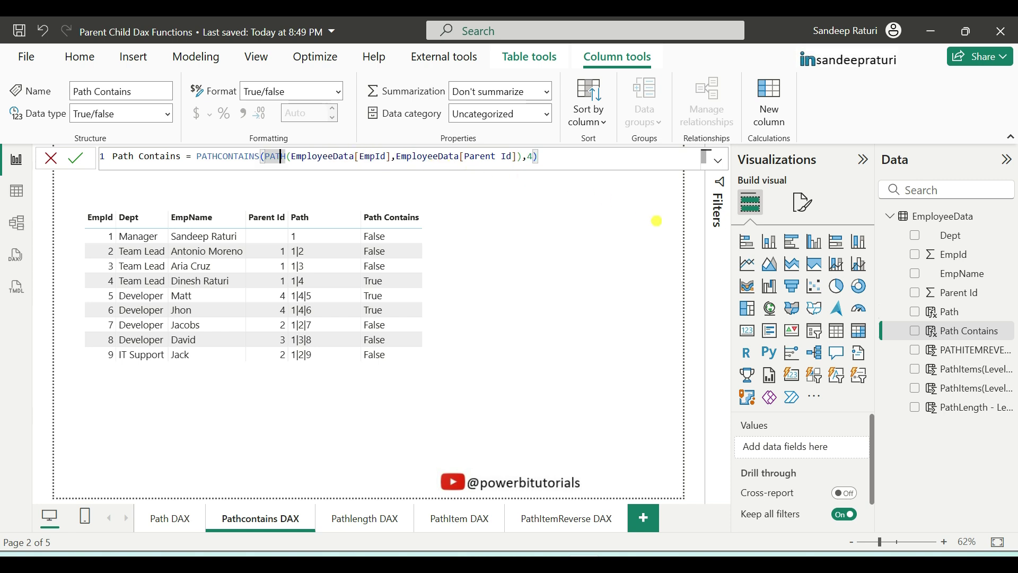
Step: Compare the Path column's formula with the nested PATH expression in the Path Contains formula
{"action": "left_click", "coordinate": [934, 312]}
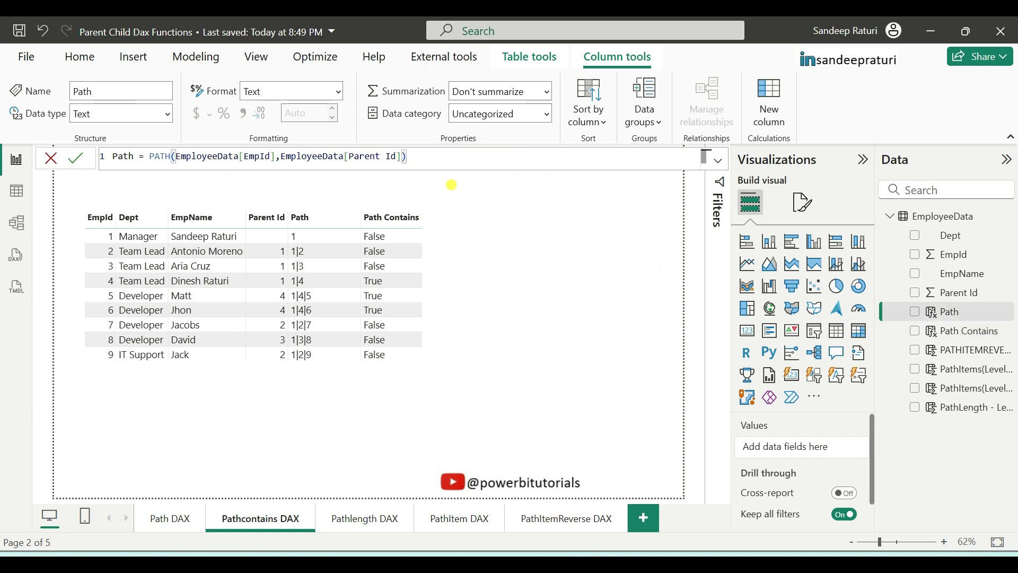
{"action": "left_click_drag", "start_coordinate": [419, 158], "coordinate": [149, 157]}
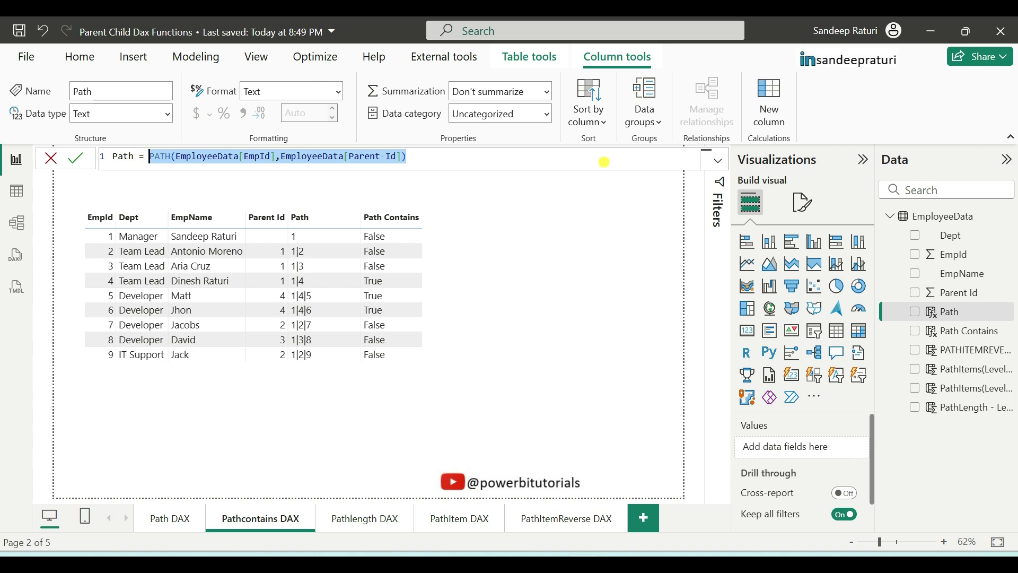
{"action": "left_click", "coordinate": [949, 331]}
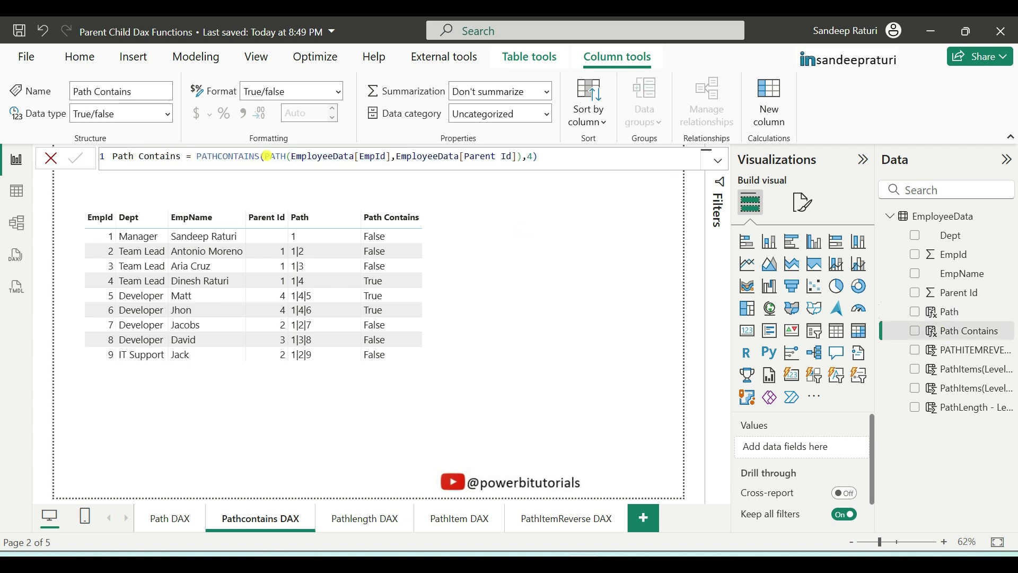
{"action": "left_click_drag", "start_coordinate": [265, 157], "coordinate": [522, 157]}
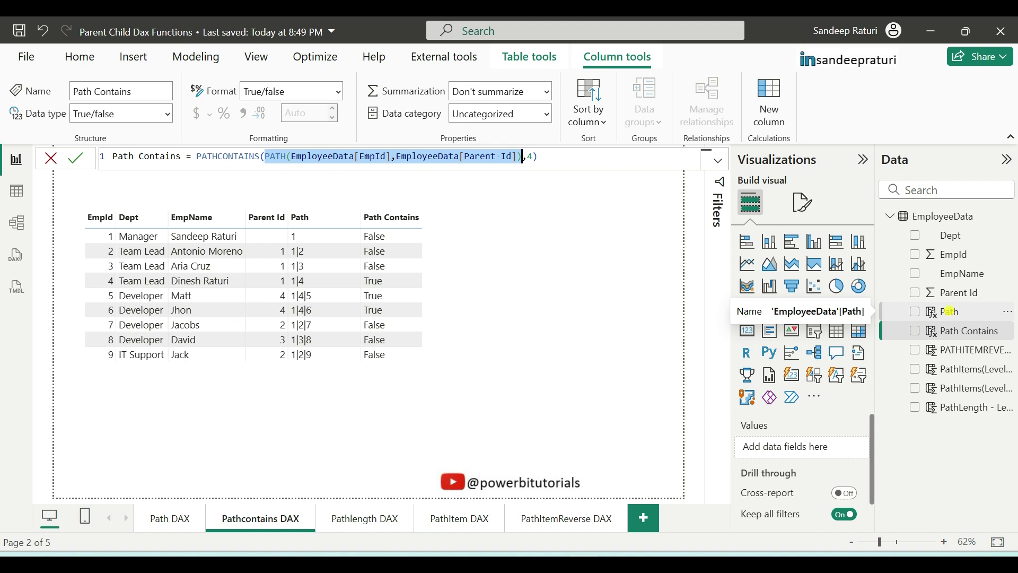
Step: Re-enter 4 as the item argument of the PATHCONTAINS formula
{"action": "left_click", "coordinate": [528, 157]}
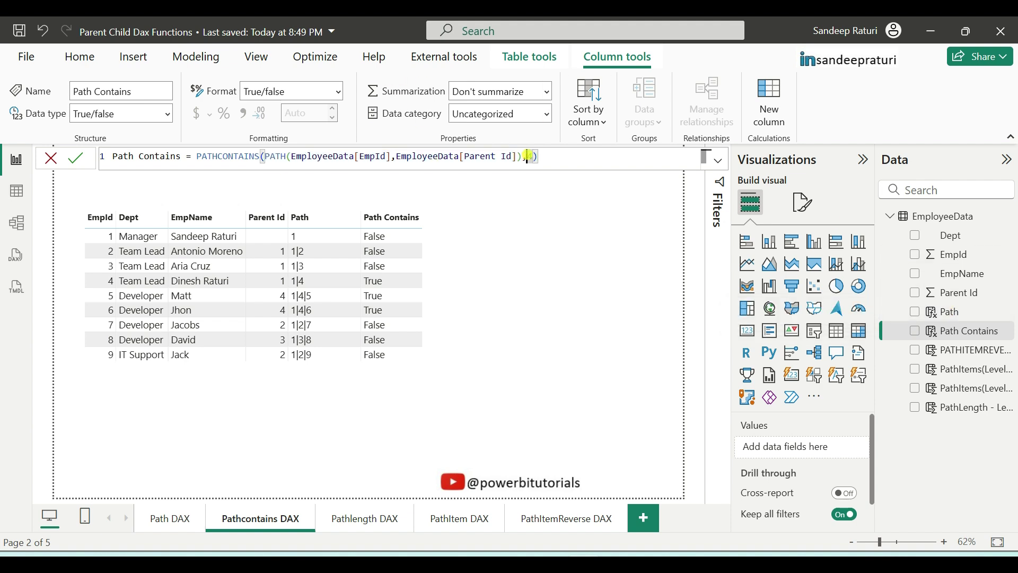
{"action": "key", "text": "Delete"}
{"action": "key", "text": "Delete"}
{"action": "type", "text": "4)"}
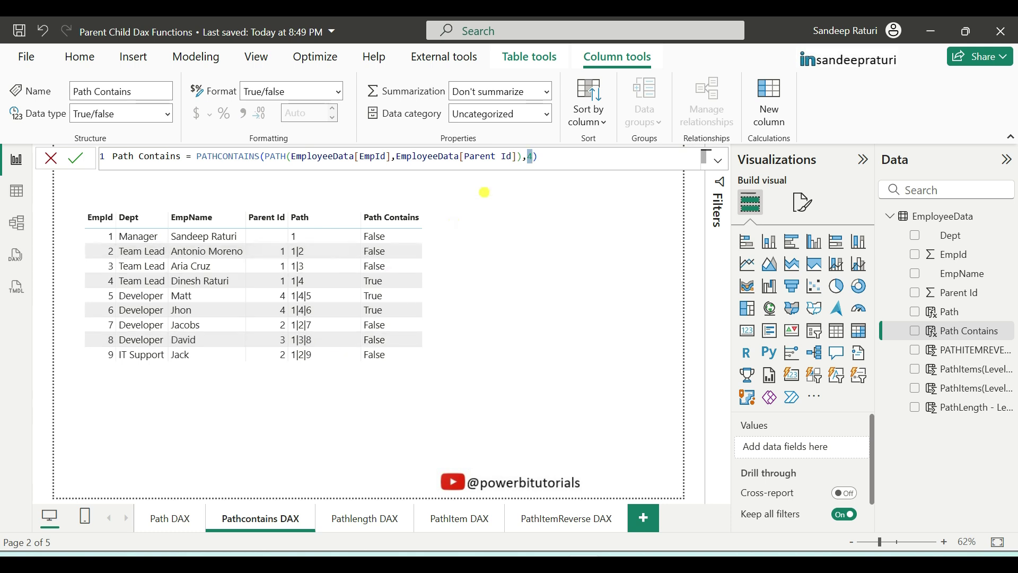
{"action": "left_click", "coordinate": [535, 157]}
{"action": "key", "text": "BackSpace"}
{"action": "type", "text": "4"}
Step: Replace the nested PATH expression in the Path Contains formula with EmployeeData[Path] and commit the formula
{"action": "left_click_drag", "start_coordinate": [266, 157], "coordinate": [522, 157]}
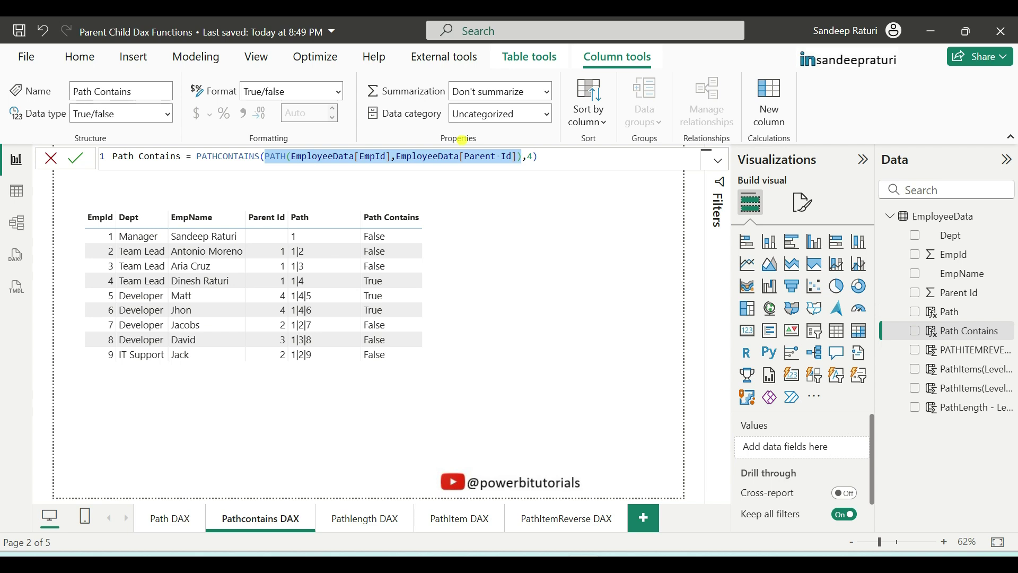
{"action": "type", "text": "path"}
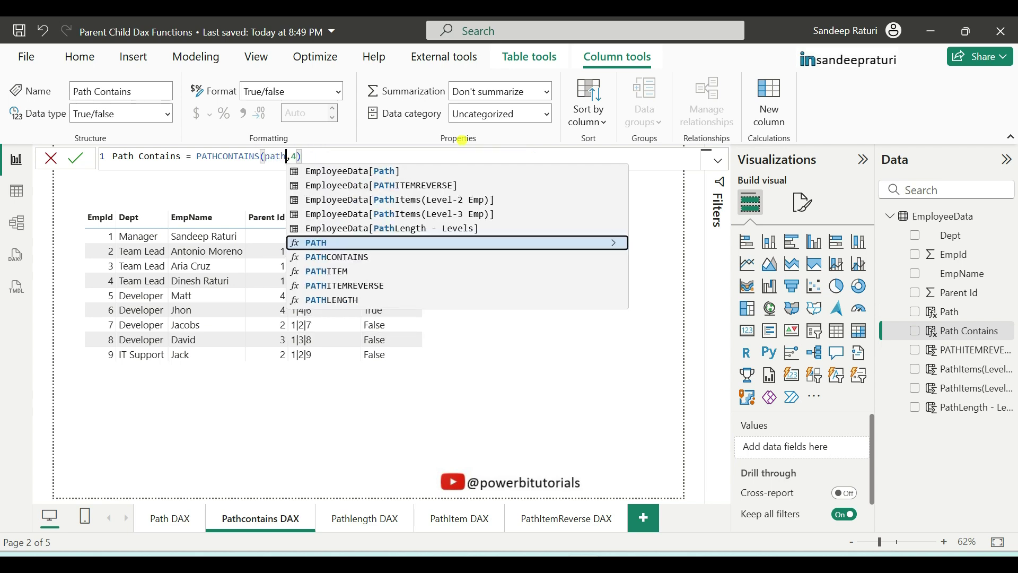
{"action": "left_click", "coordinate": [373, 170]}
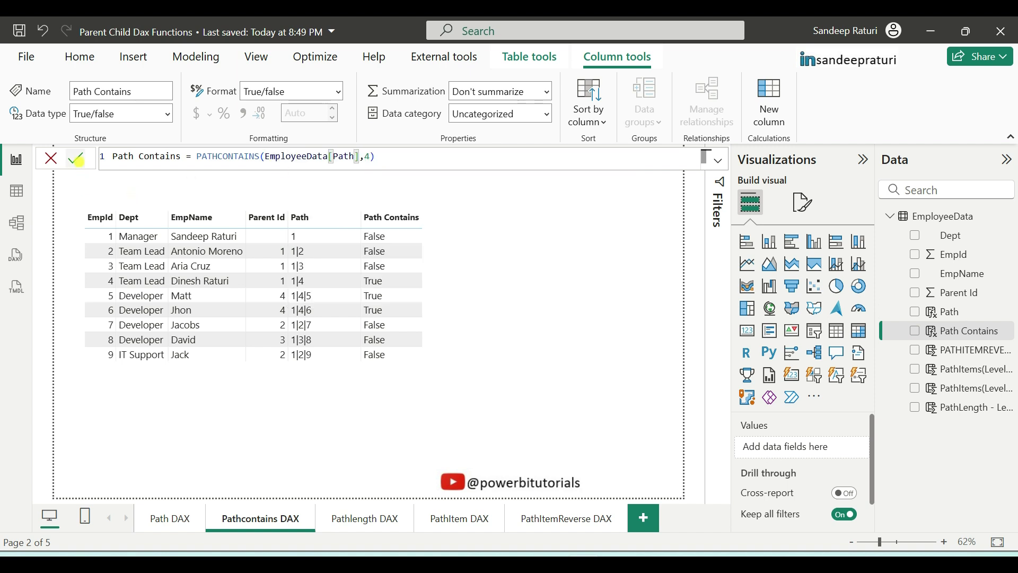
{"action": "left_click", "coordinate": [77, 158]}
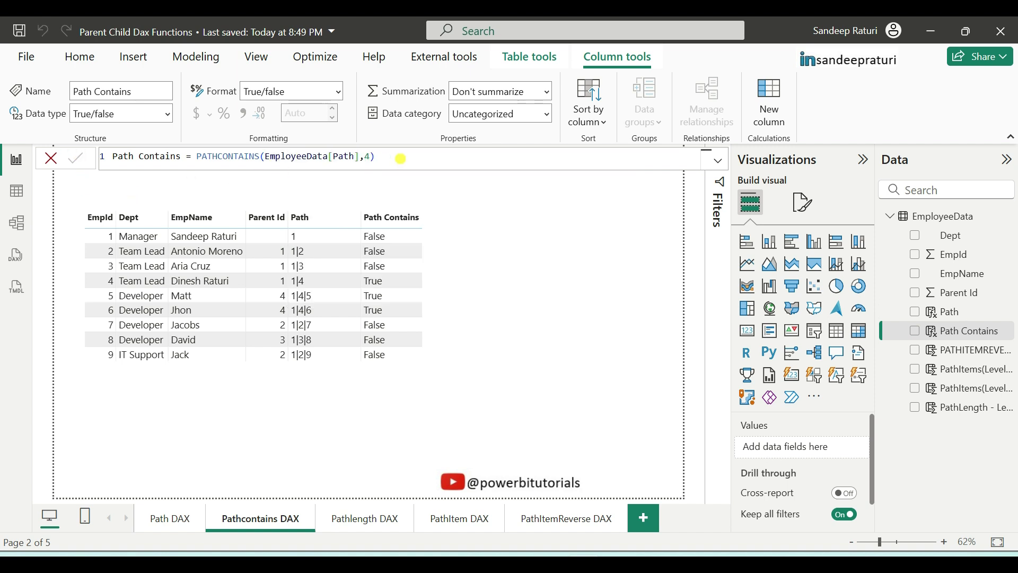
Step: Replace EmployeeData[Path] in the Path Contains formula with a nested PATH function that takes EmployeeData[EmpId] as its ID column
{"action": "left_click_drag", "start_coordinate": [360, 157], "coordinate": [266, 158]}
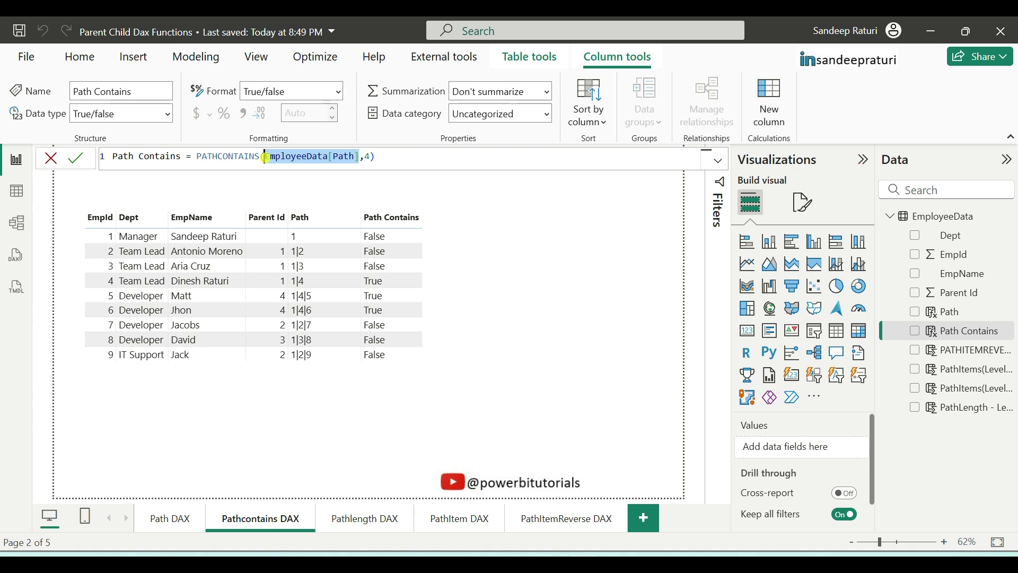
{"action": "type", "text": "path"}
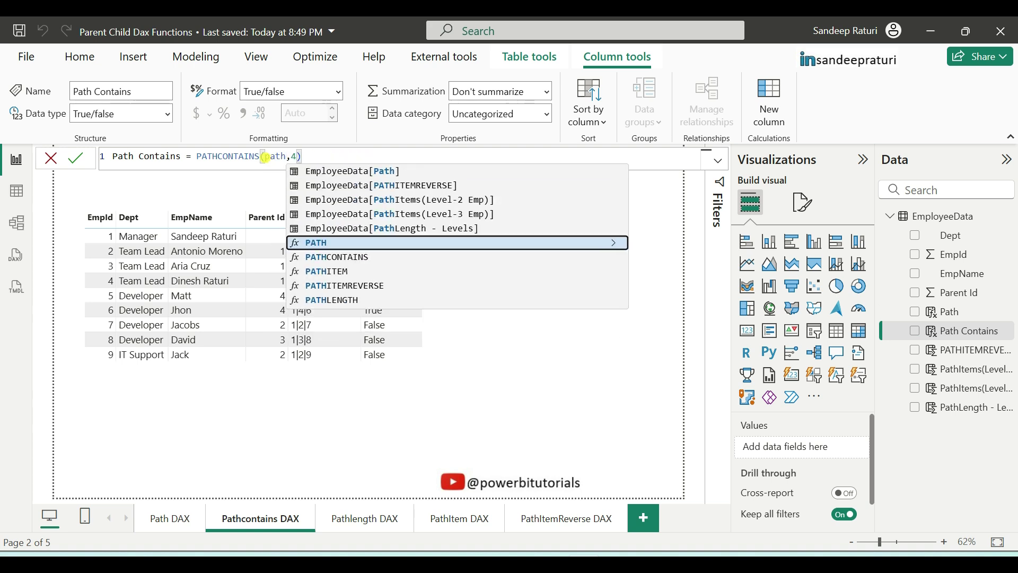
{"action": "double_click", "coordinate": [321, 243]}
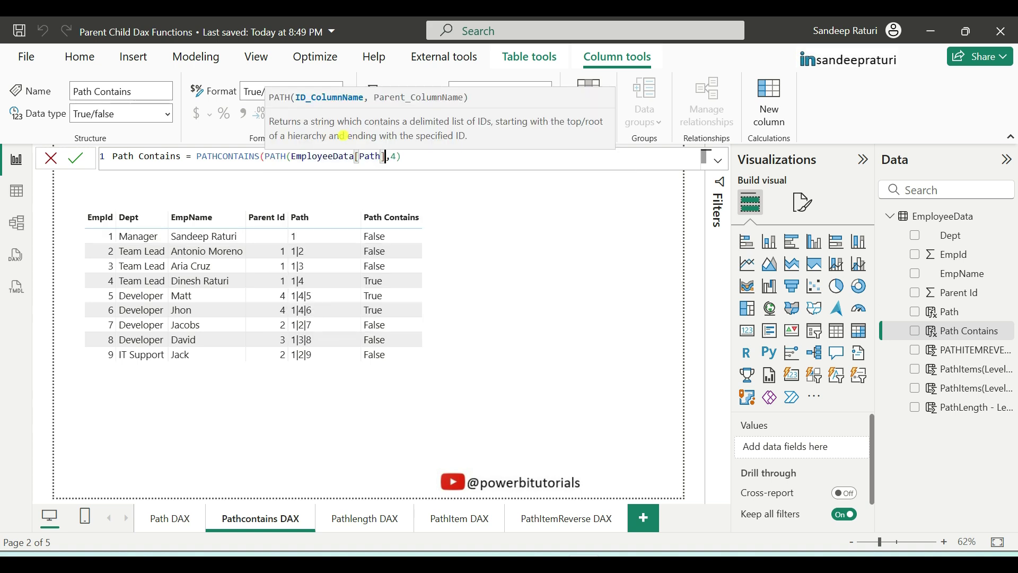
{"action": "left_click_drag", "start_coordinate": [387, 158], "coordinate": [292, 158]}
{"action": "key", "text": "BackSpace"}
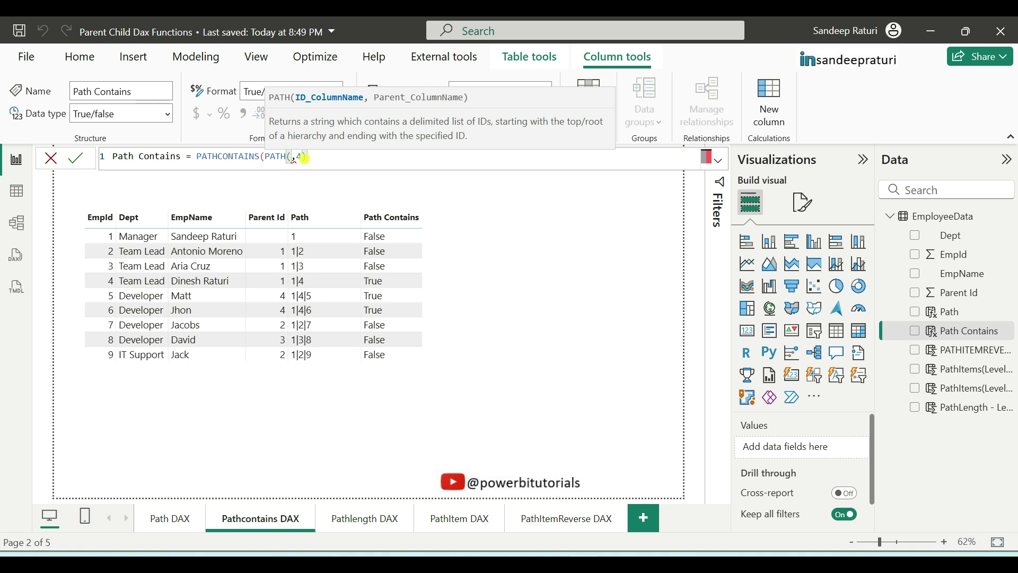
{"action": "type", "text": "empl"}
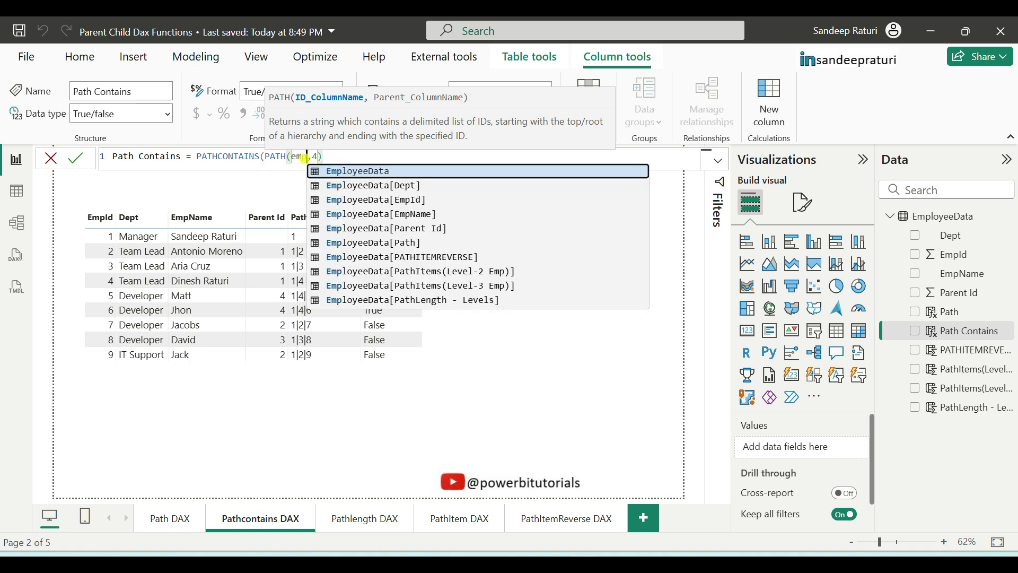
{"action": "double_click", "coordinate": [422, 199]}
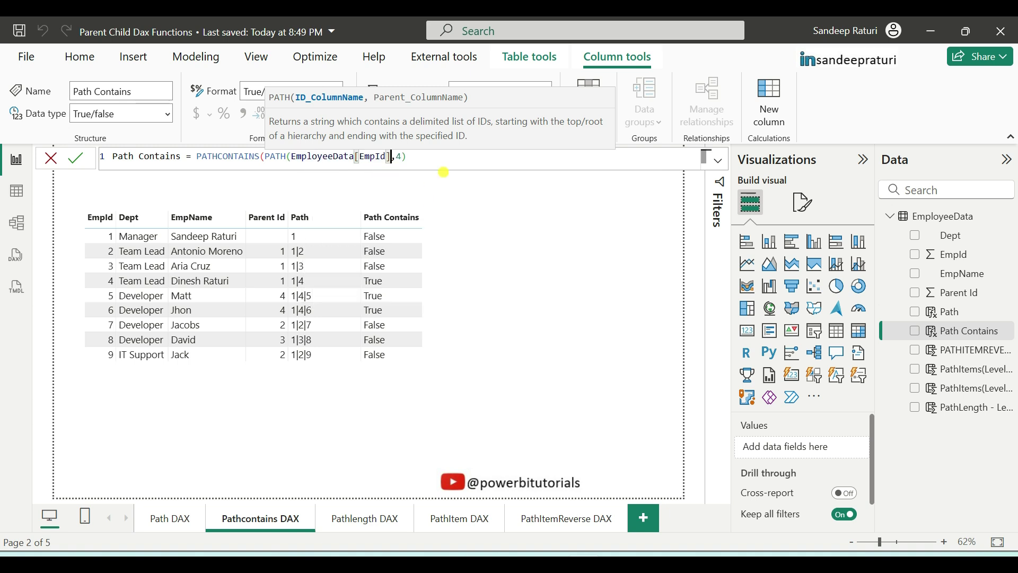
Step: Add EmployeeData[Parent Id] as the parent column of the nested PATH function, close its parenthesis and commit the Path Contains formula
{"action": "type", "text": ","}
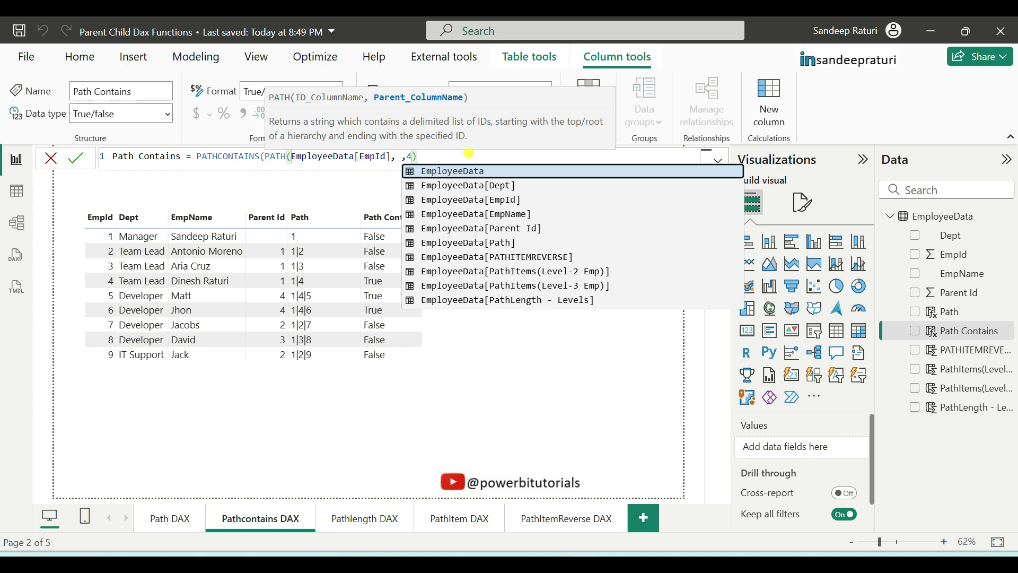
{"action": "type", "text": " p"}
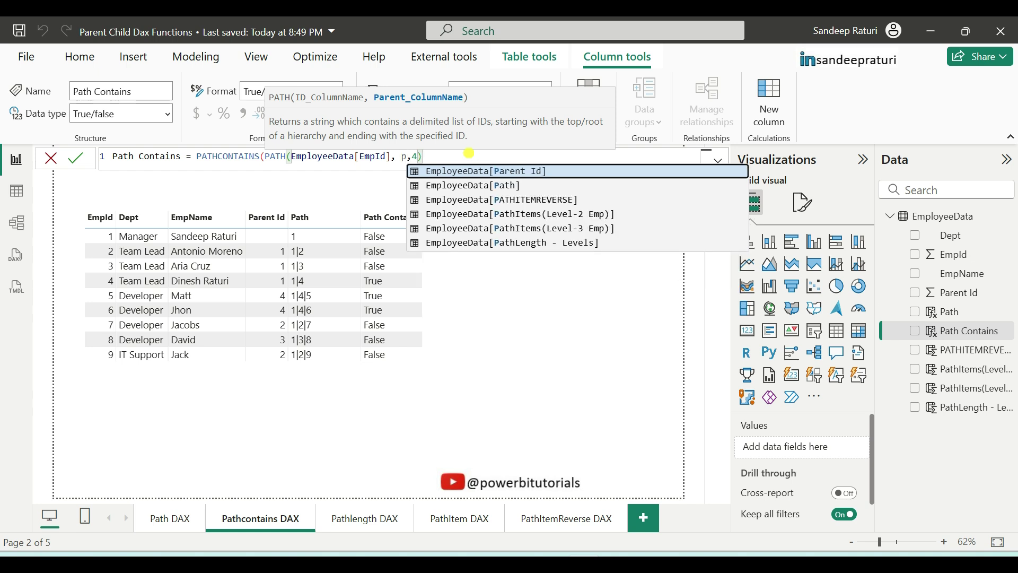
{"action": "left_click", "coordinate": [548, 170]}
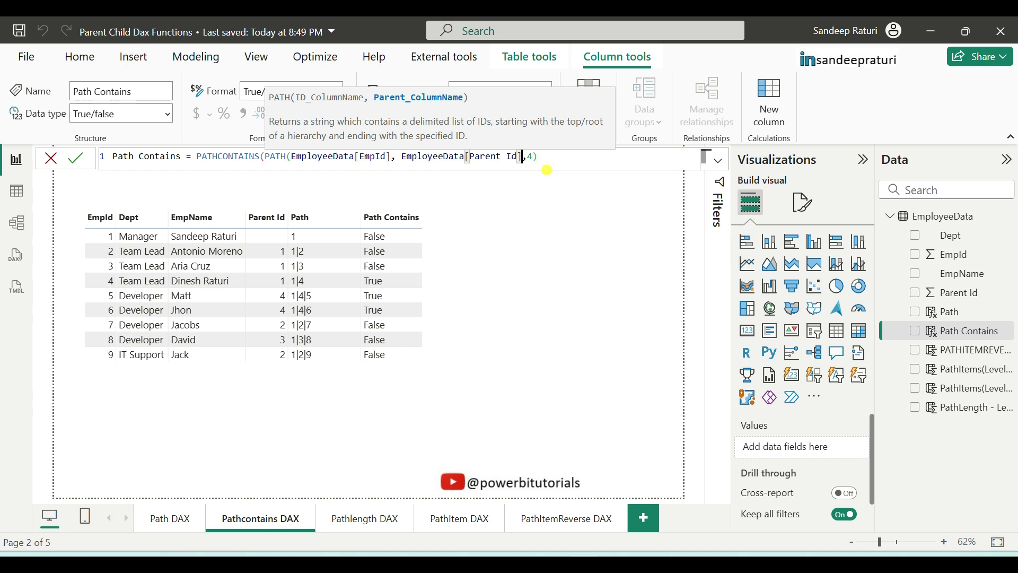
{"action": "type", "text": ")"}
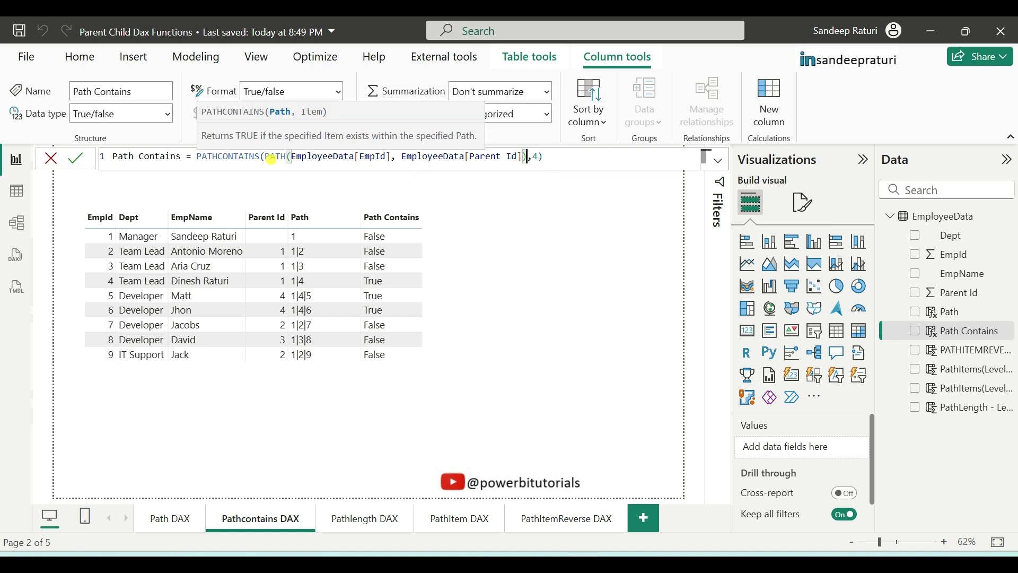
{"action": "mouse_move", "coordinate": [267, 158]}
{"action": "left_mouse_down"}
{"action": "mouse_move", "coordinate": [540, 157]}
{"action": "mouse_move", "coordinate": [527, 157]}
{"action": "left_mouse_up"}
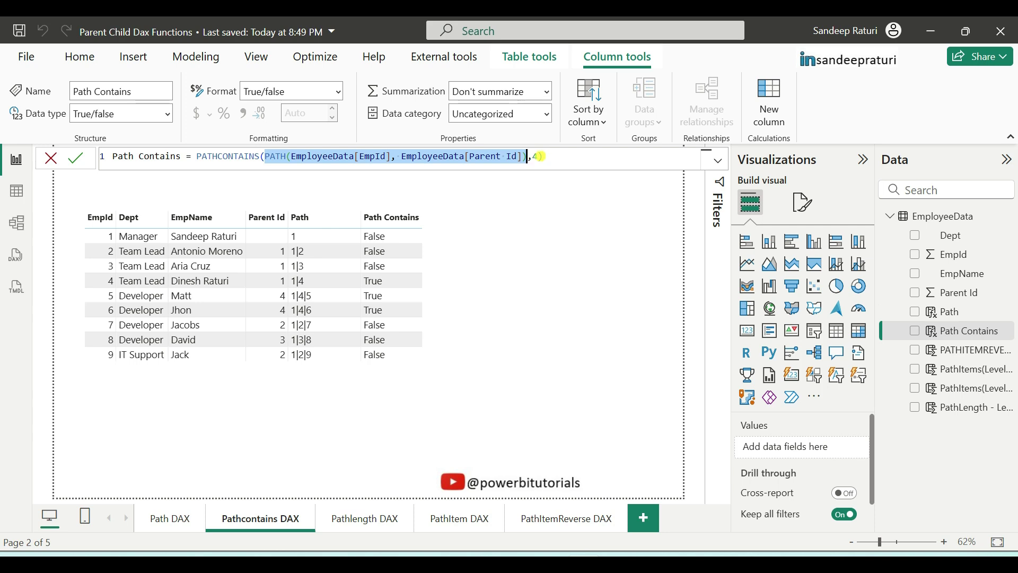
{"action": "left_click", "coordinate": [539, 157]}
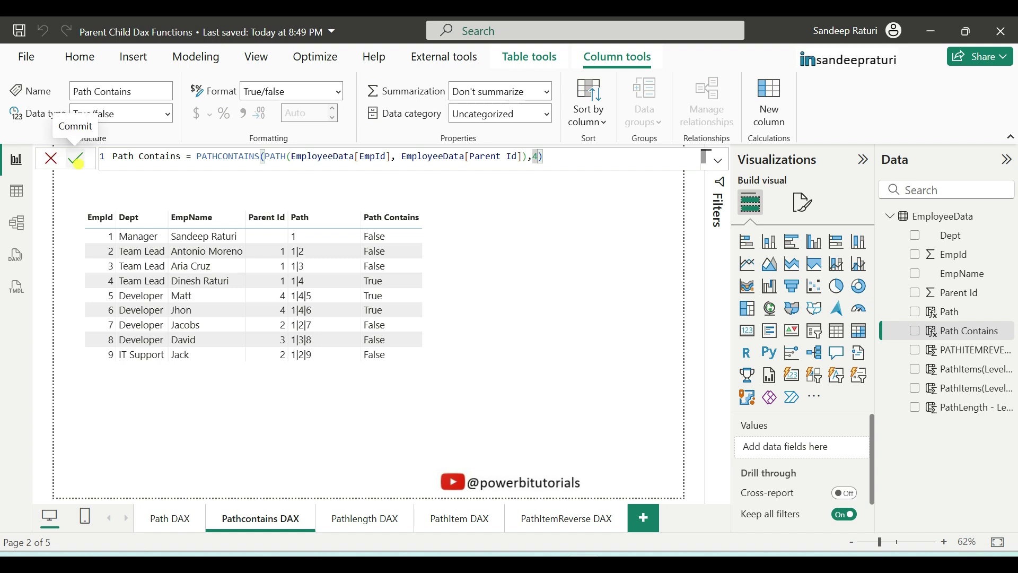
{"action": "left_click", "coordinate": [589, 285]}
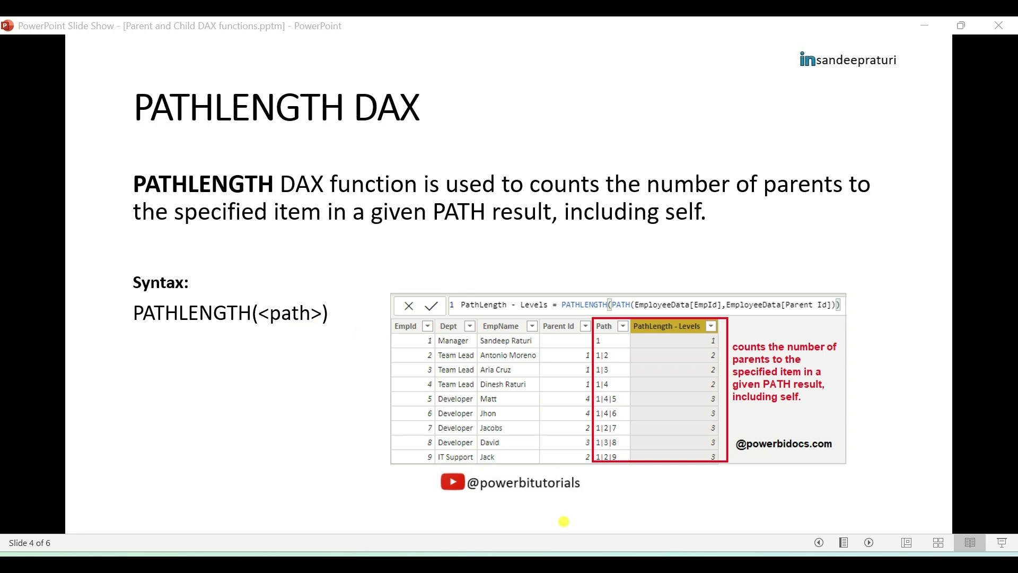
Step: Switch from the PowerPoint slides to Power BI Desktop and open the PathLength - Levels column's formula
{"action": "key", "text": "alt+Tab"}
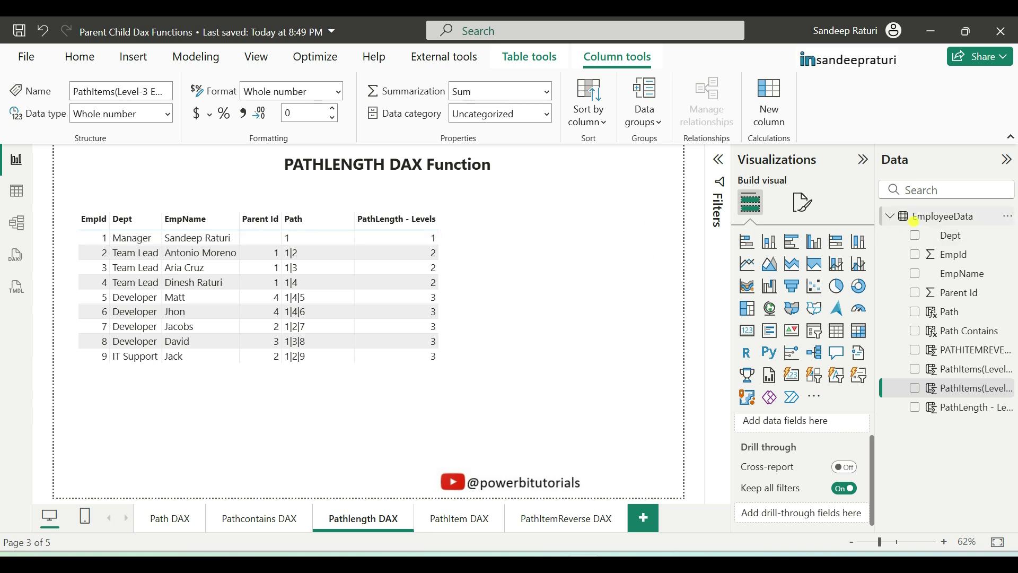
{"action": "right_click", "coordinate": [916, 218]}
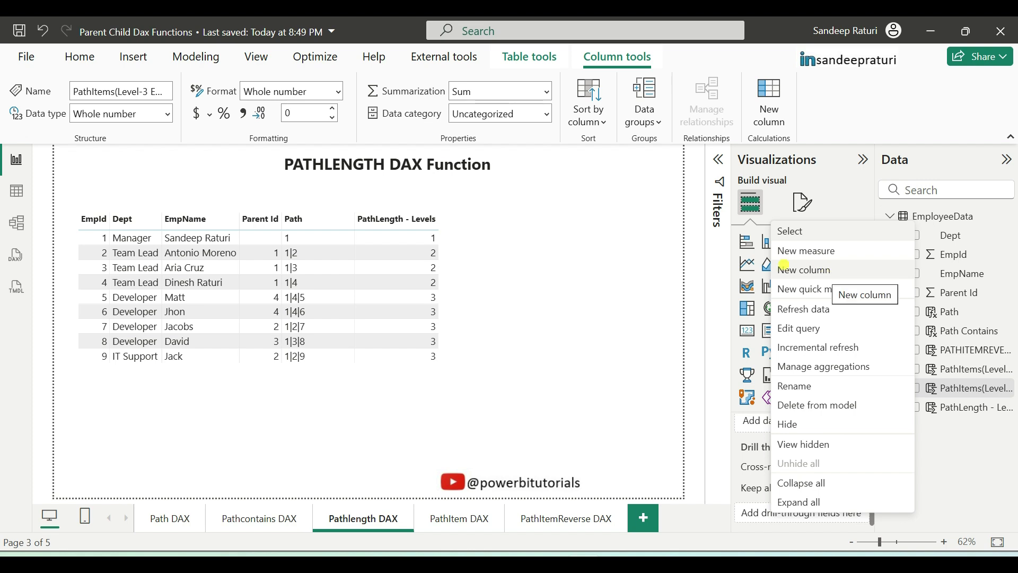
{"action": "left_click", "coordinate": [664, 235]}
{"action": "left_click", "coordinate": [969, 407]}
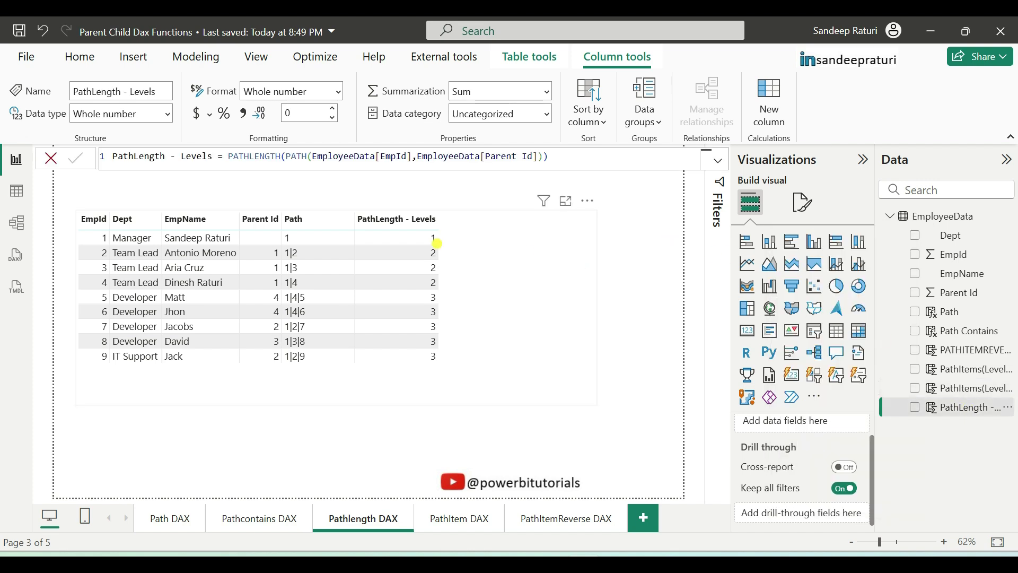
Step: Examine the PathLength - Levels formula, its column name and the PATHLENGTH function
{"action": "left_click_drag", "start_coordinate": [567, 157], "coordinate": [112, 157]}
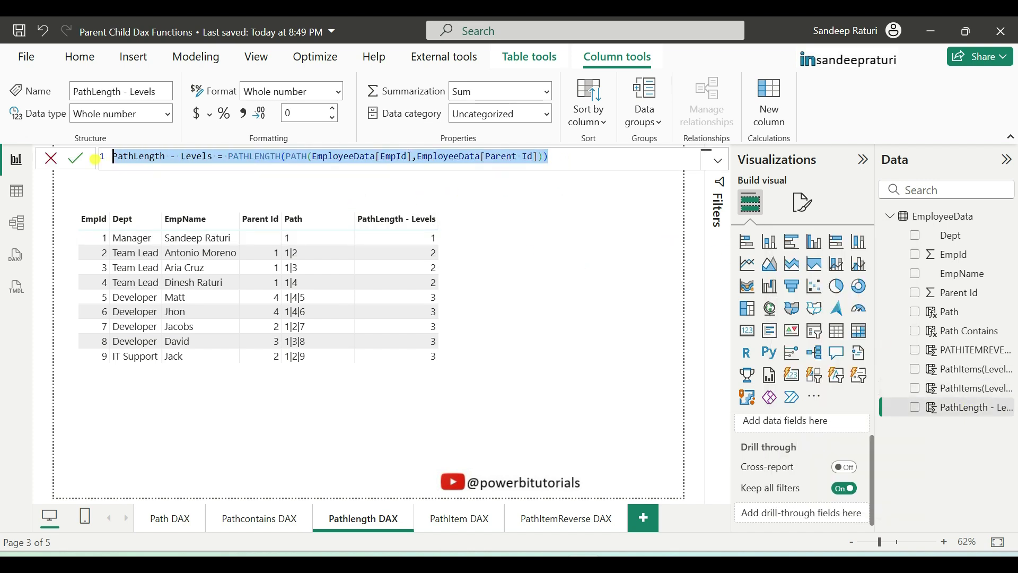
{"action": "left_click", "coordinate": [123, 156]}
{"action": "left_click_drag", "start_coordinate": [217, 158], "coordinate": [114, 158]}
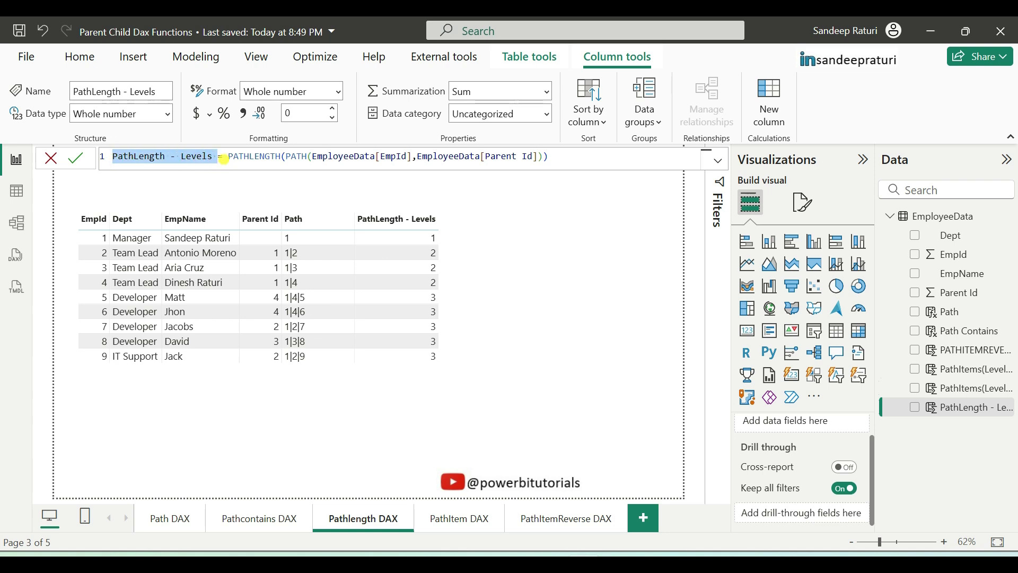
{"action": "double_click", "coordinate": [262, 158]}
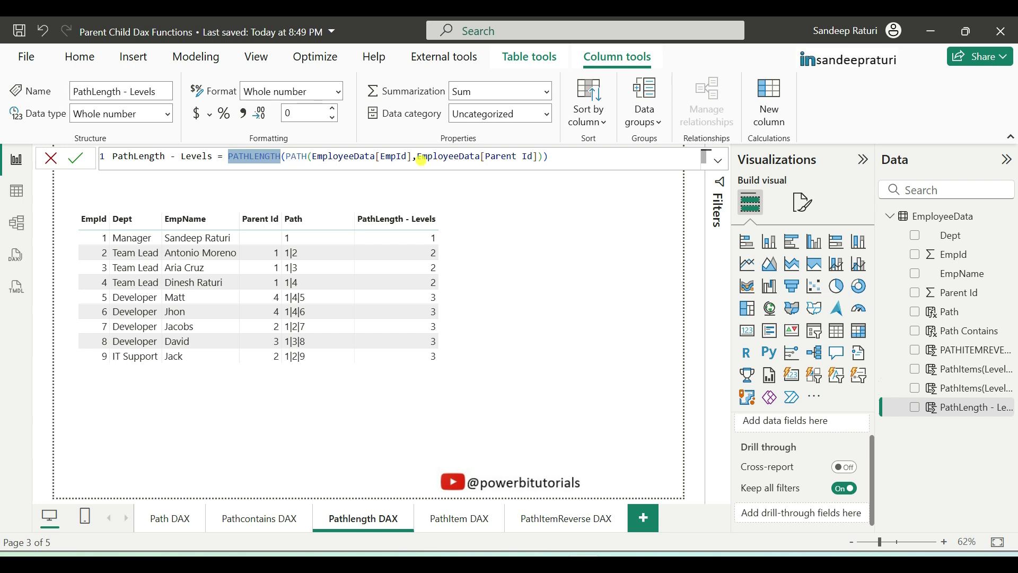
Step: Examine the nested PATH function in the PathLength - Levels formula and its EmpId and Parent Id arguments
{"action": "left_click", "coordinate": [422, 158]}
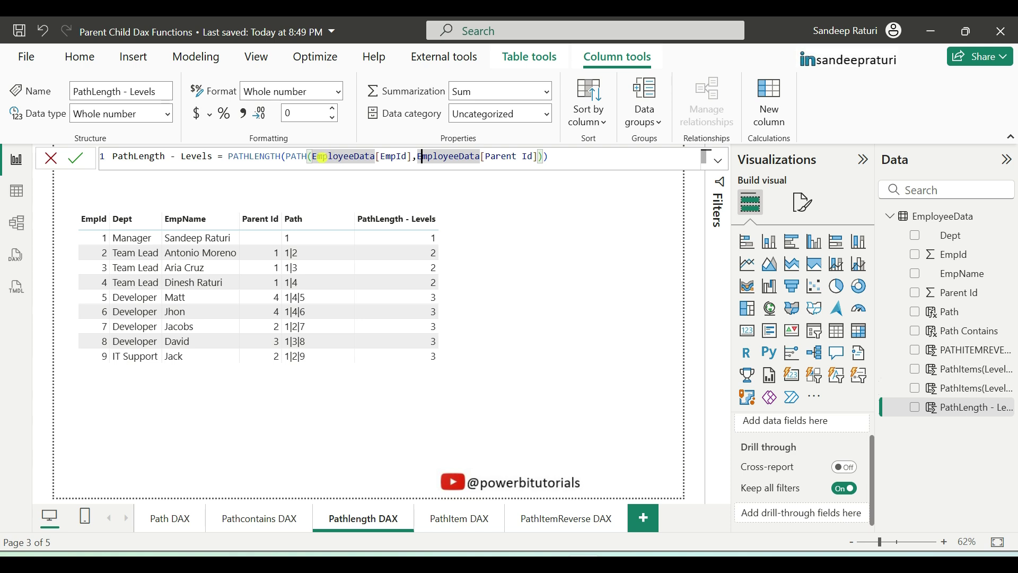
{"action": "left_click", "coordinate": [287, 157]}
{"action": "left_click", "coordinate": [354, 158]}
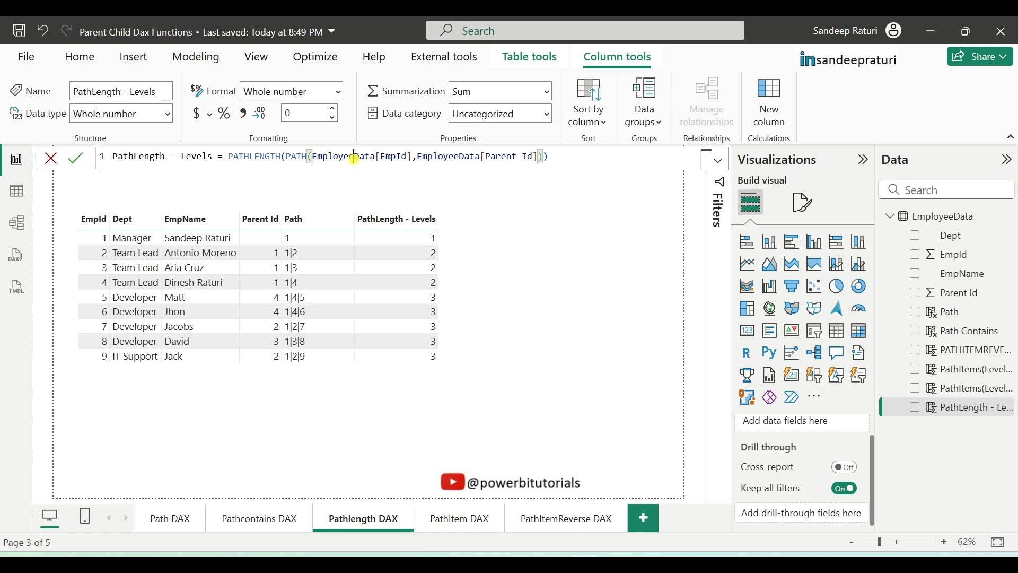
{"action": "left_click", "coordinate": [291, 159]}
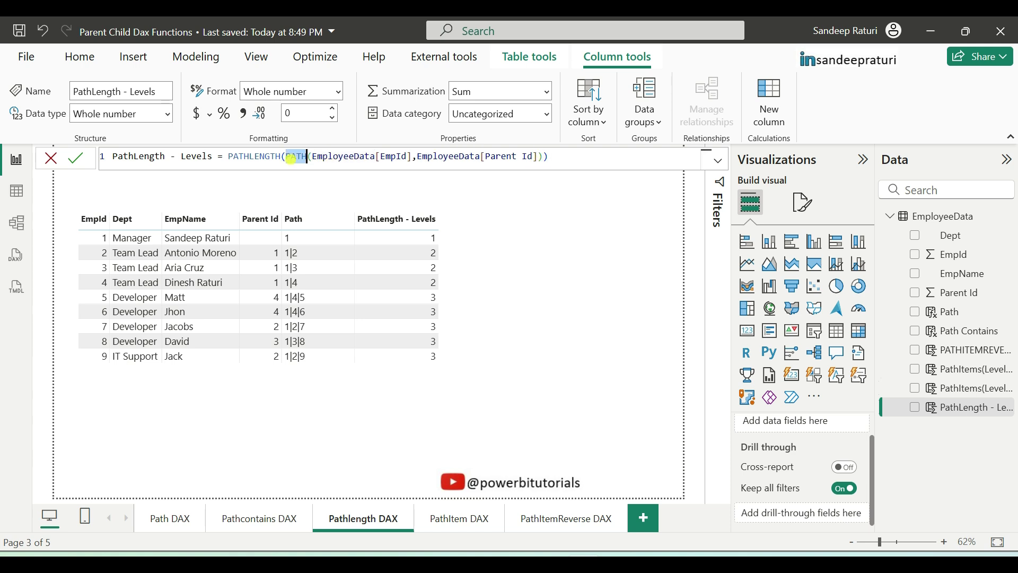
{"action": "double_click", "coordinate": [291, 159]}
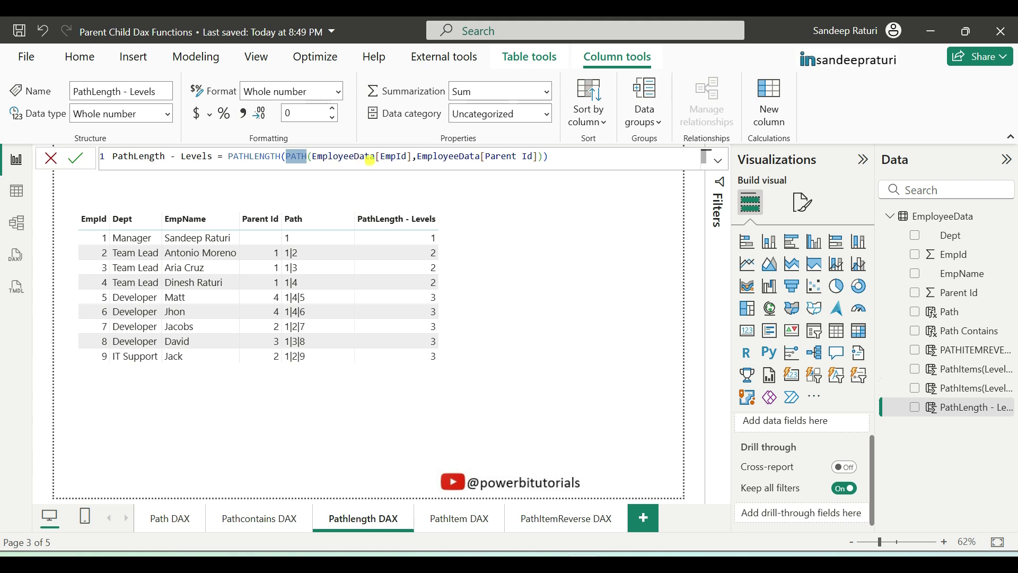
{"action": "left_click_drag", "start_coordinate": [412, 158], "coordinate": [313, 158]}
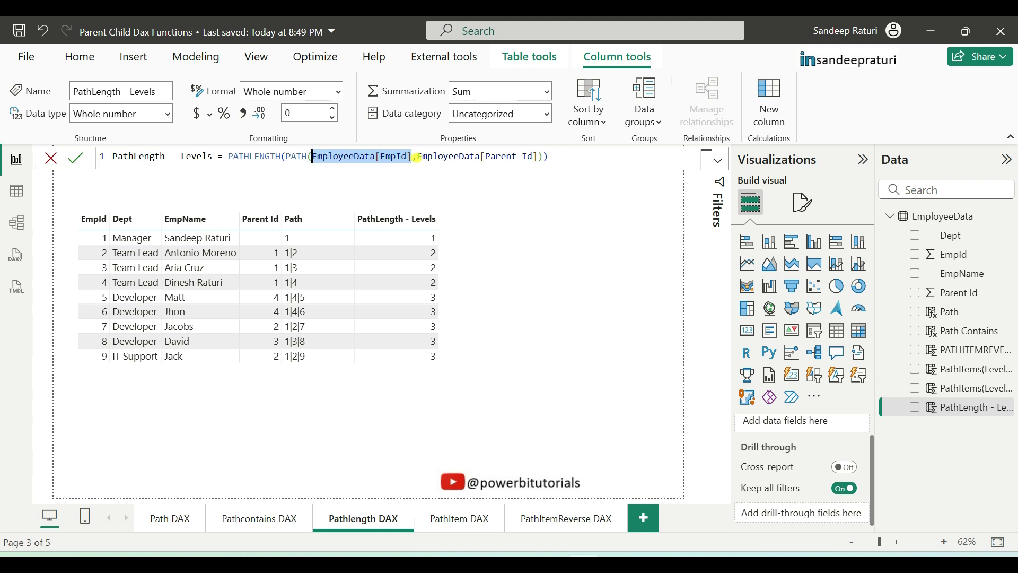
{"action": "left_click_drag", "start_coordinate": [417, 157], "coordinate": [538, 157]}
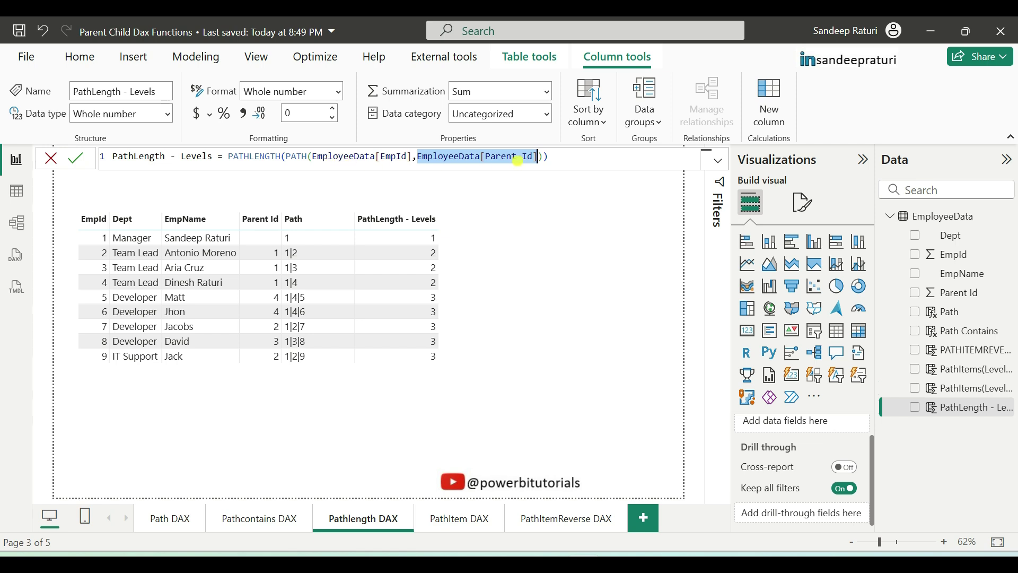
{"action": "left_click", "coordinate": [573, 158]}
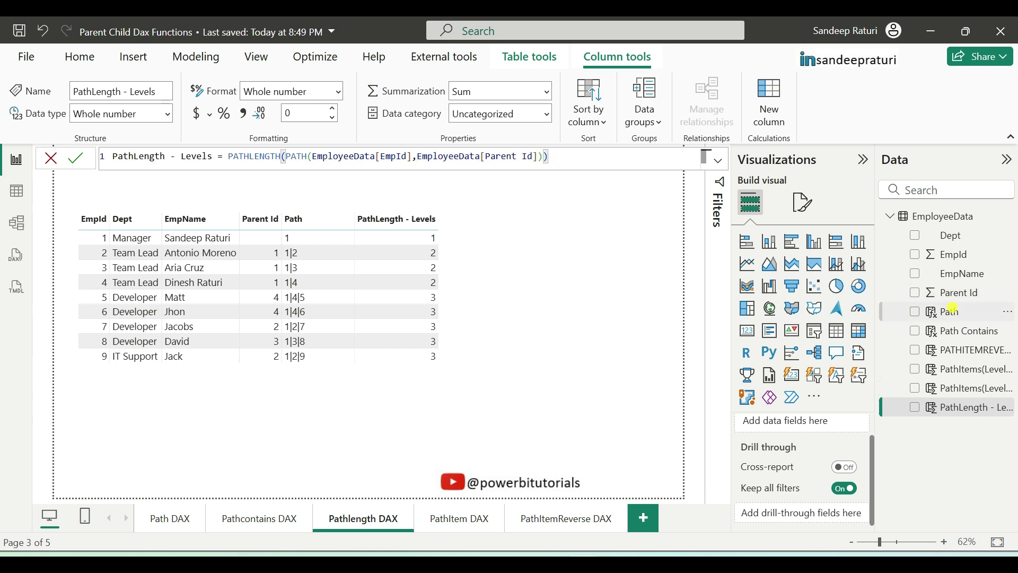
Step: Copy the nested PATH expression of the PathLength - Levels formula, replace it with EmployeeData[Path] and commit the formula
{"action": "left_click_drag", "start_coordinate": [286, 158], "coordinate": [544, 157]}
{"action": "key", "text": "ctrl+c"}
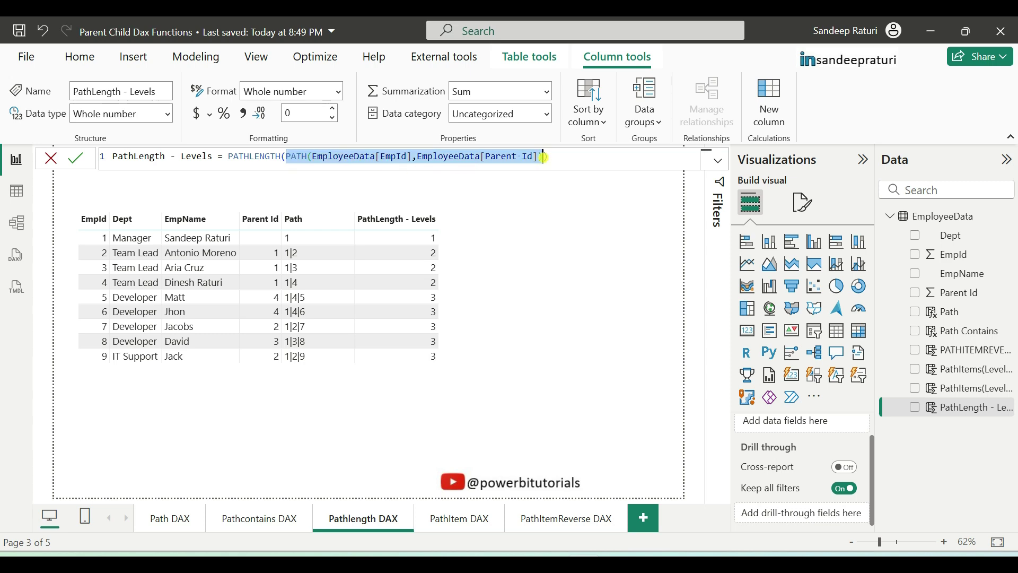
{"action": "key", "text": "Delete"}
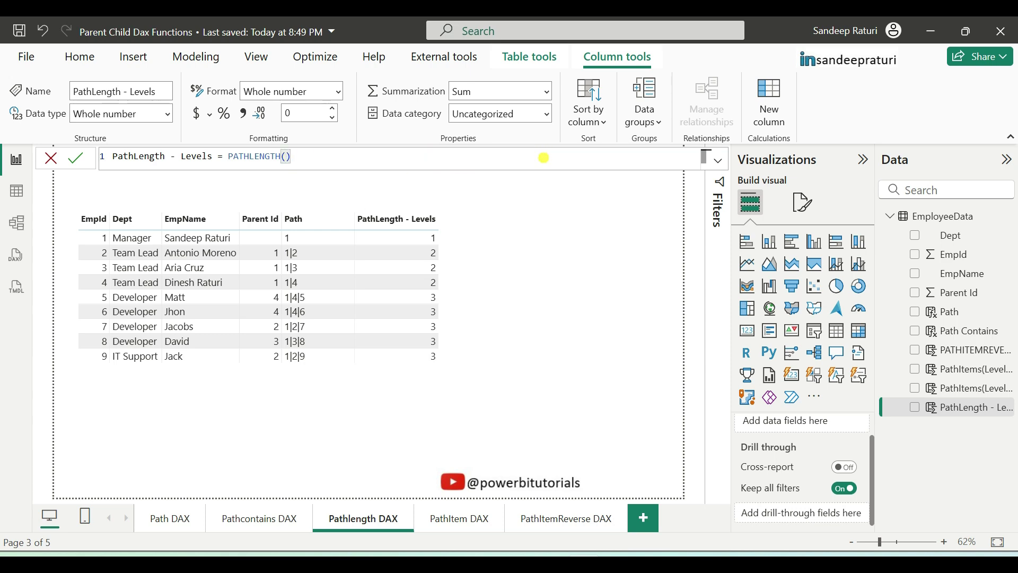
{"action": "type", "text": "empl"}
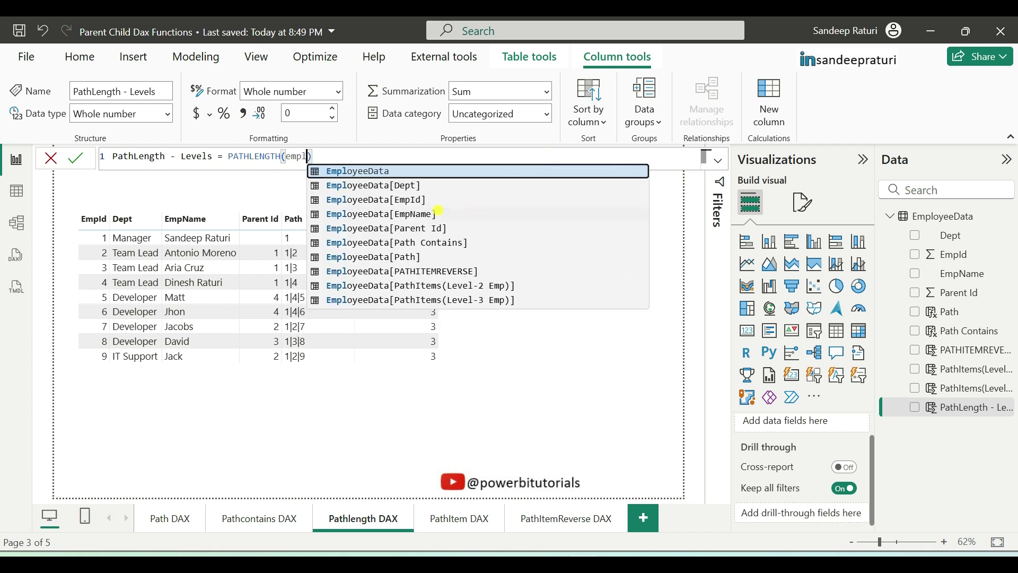
{"action": "left_click", "coordinate": [422, 258]}
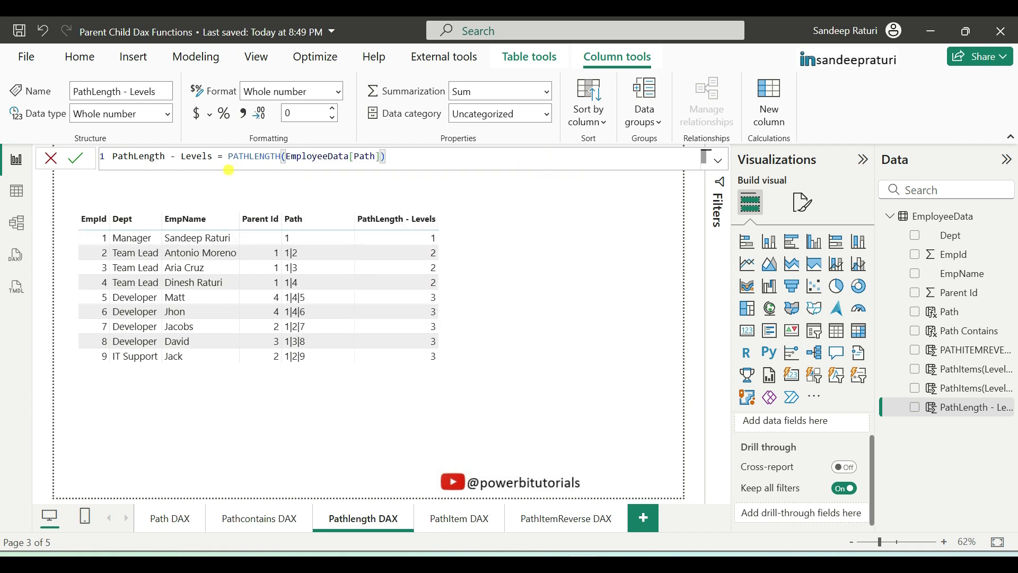
{"action": "left_click", "coordinate": [77, 158]}
Step: Replace EmployeeData[Path] in the PathLength - Levels formula with the copied PATH(EmployeeData[EmpId],EmployeeData[Parent Id]) expression and commit the formula
{"action": "left_click_drag", "start_coordinate": [381, 156], "coordinate": [287, 159]}
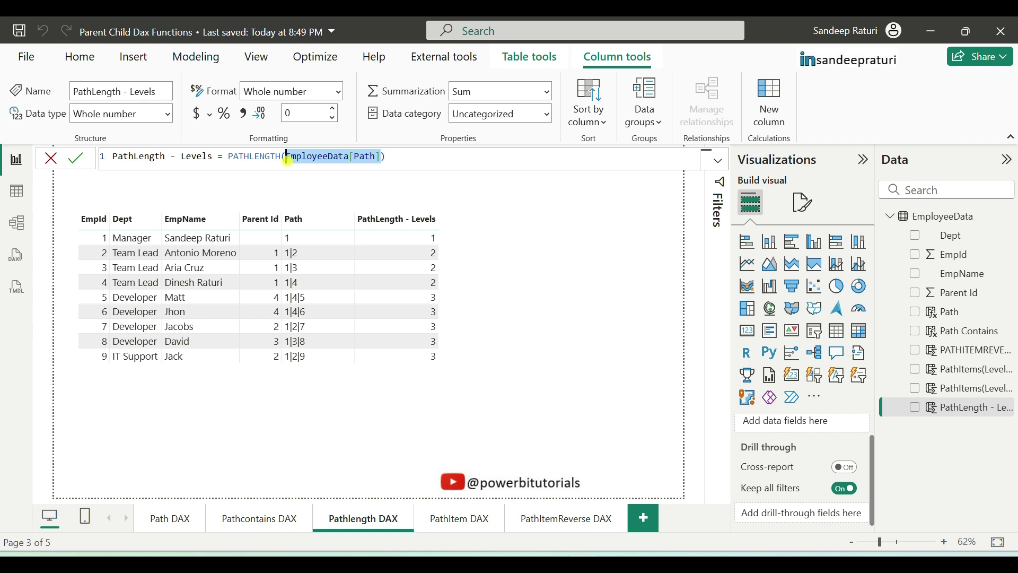
{"action": "key", "text": "ctrl+v"}
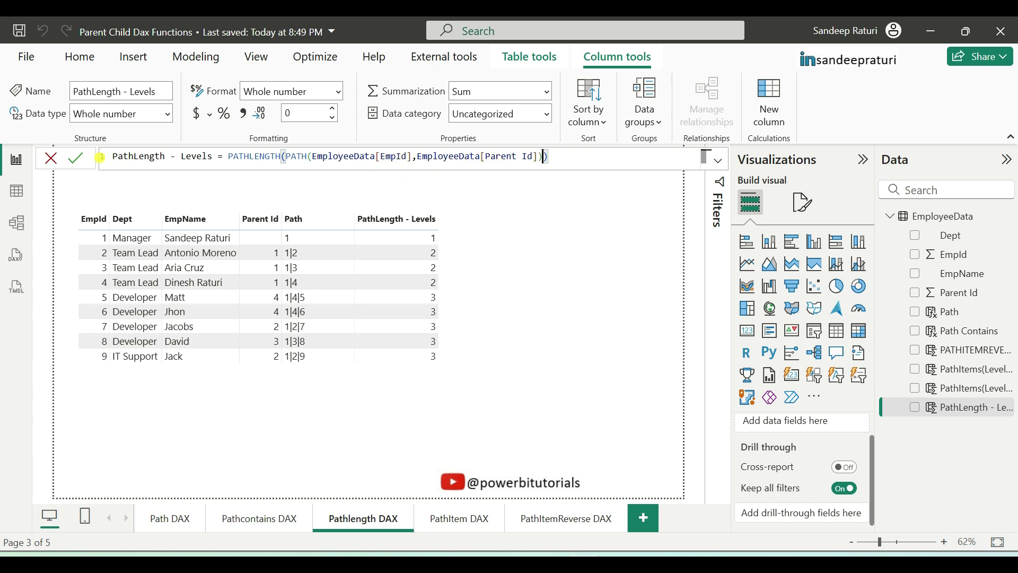
{"action": "left_click", "coordinate": [75, 158]}
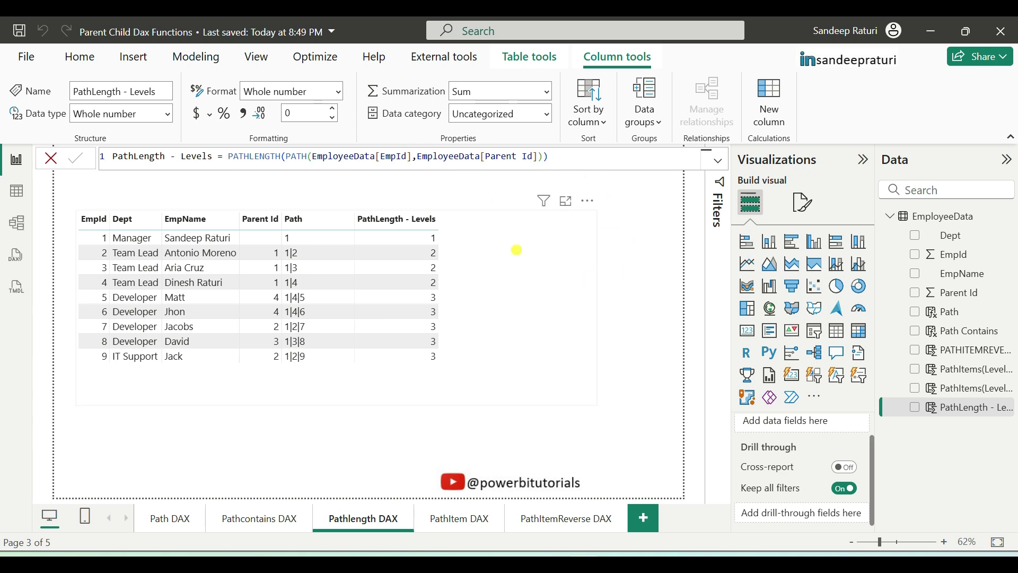
{"action": "left_click", "coordinate": [517, 249]}
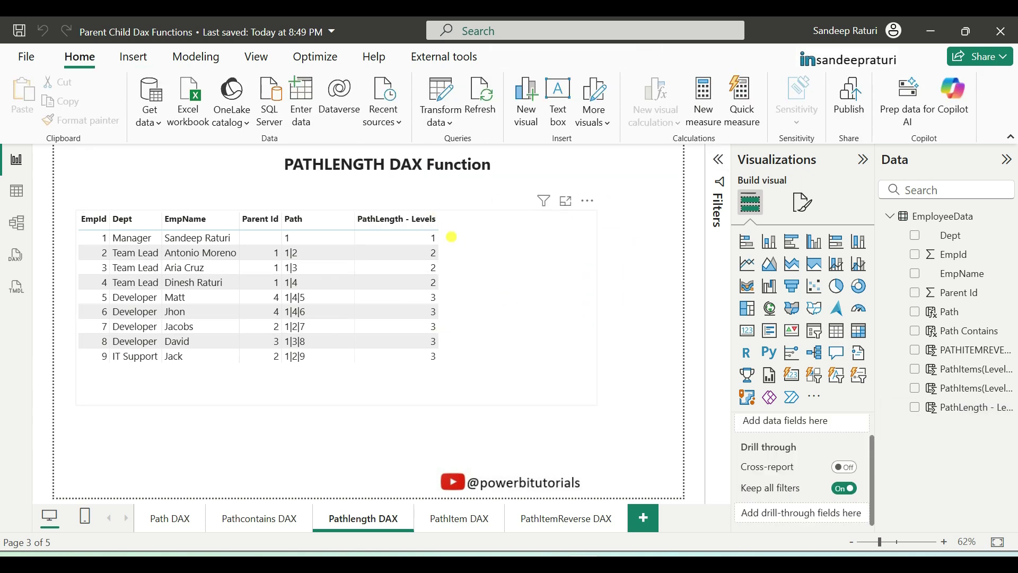
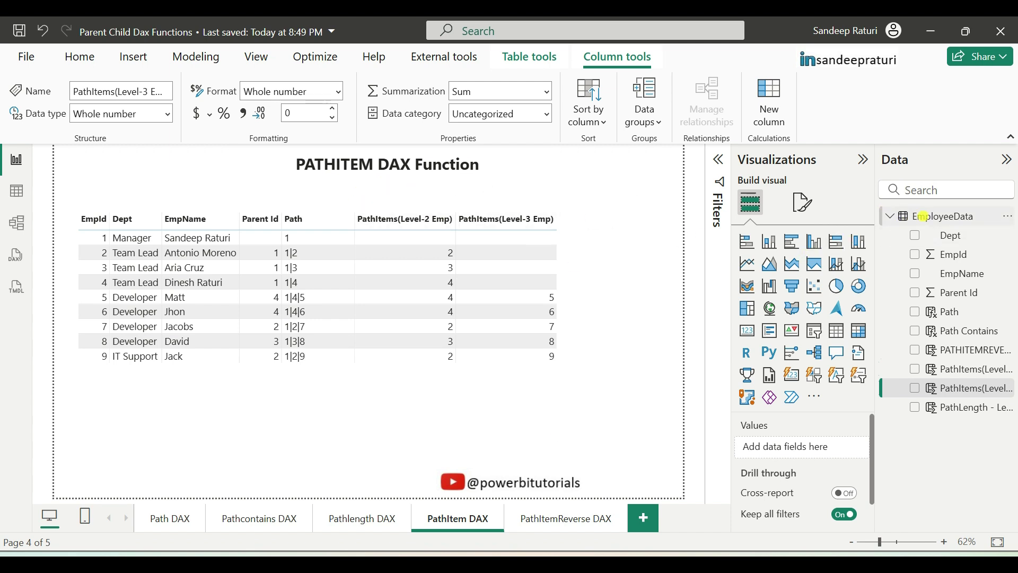
Step: Examine the PathItems(Level-2 Emp) formula: its column name, the PATHITEM function, the nested PATH expression and the position argument
{"action": "right_click", "coordinate": [923, 216]}
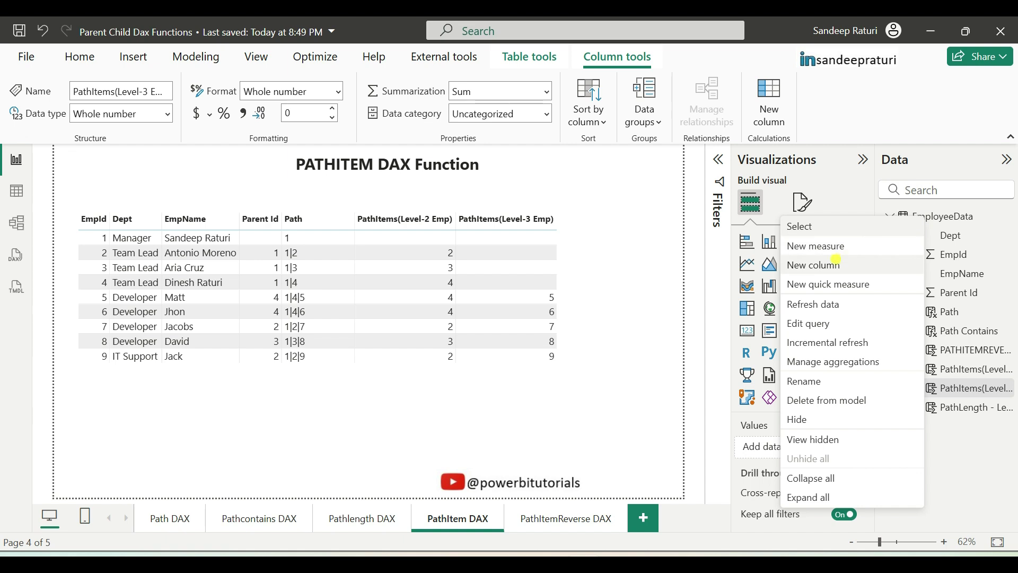
{"action": "left_click", "coordinate": [680, 404]}
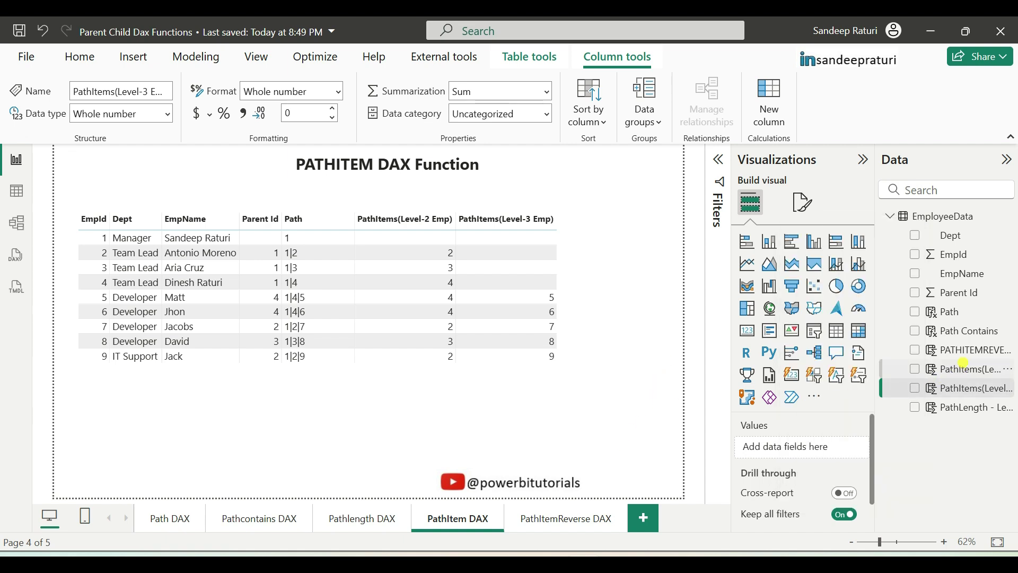
{"action": "left_click", "coordinate": [965, 368]}
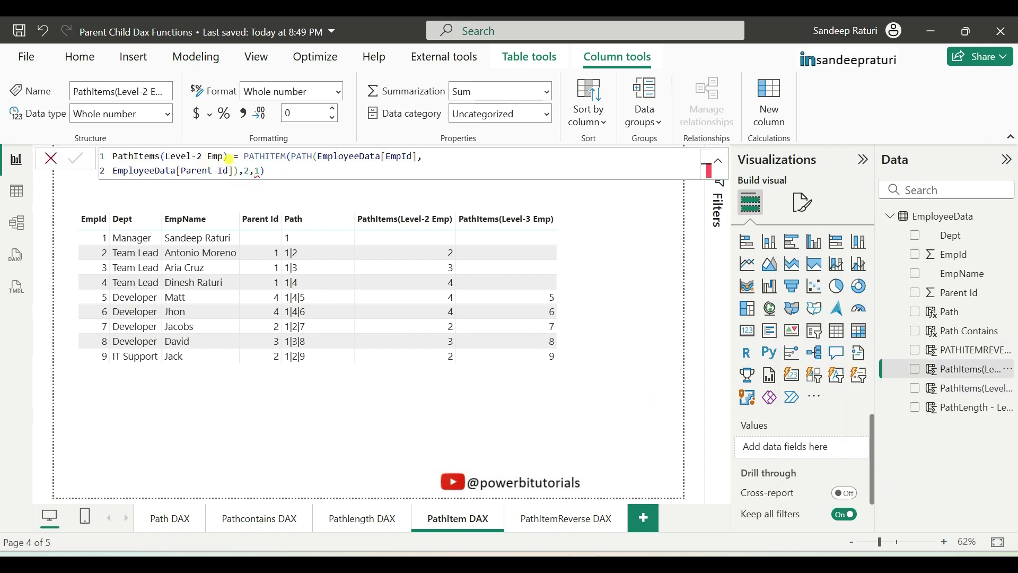
{"action": "left_click_drag", "start_coordinate": [232, 157], "coordinate": [112, 157]}
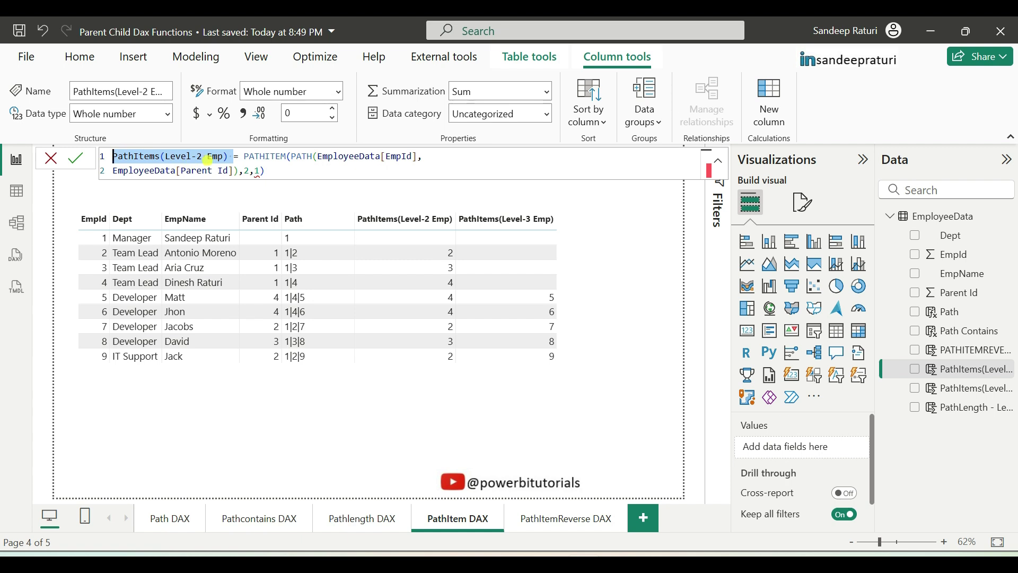
{"action": "double_click", "coordinate": [265, 156]}
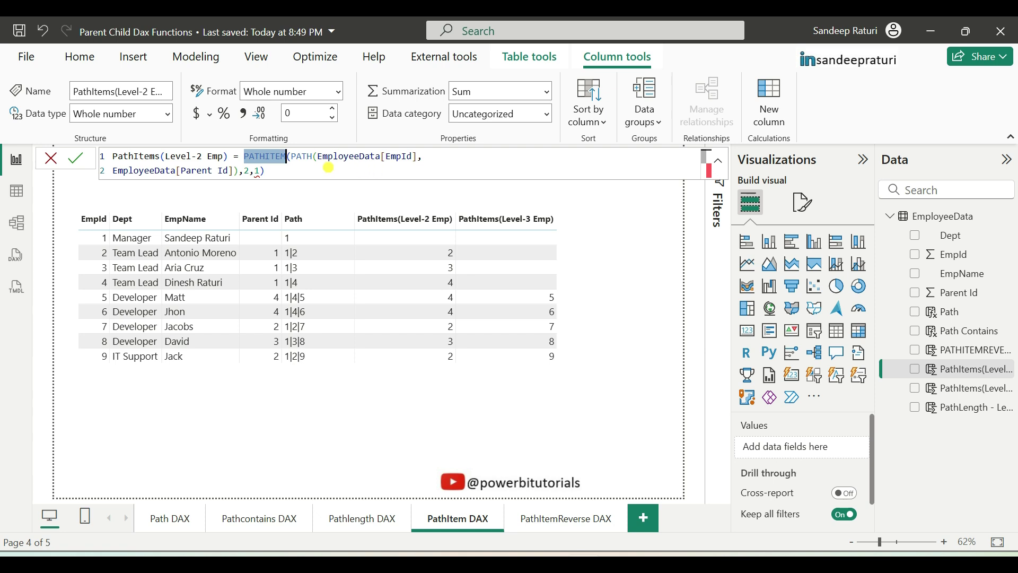
{"action": "left_click_drag", "start_coordinate": [291, 156], "coordinate": [239, 171]}
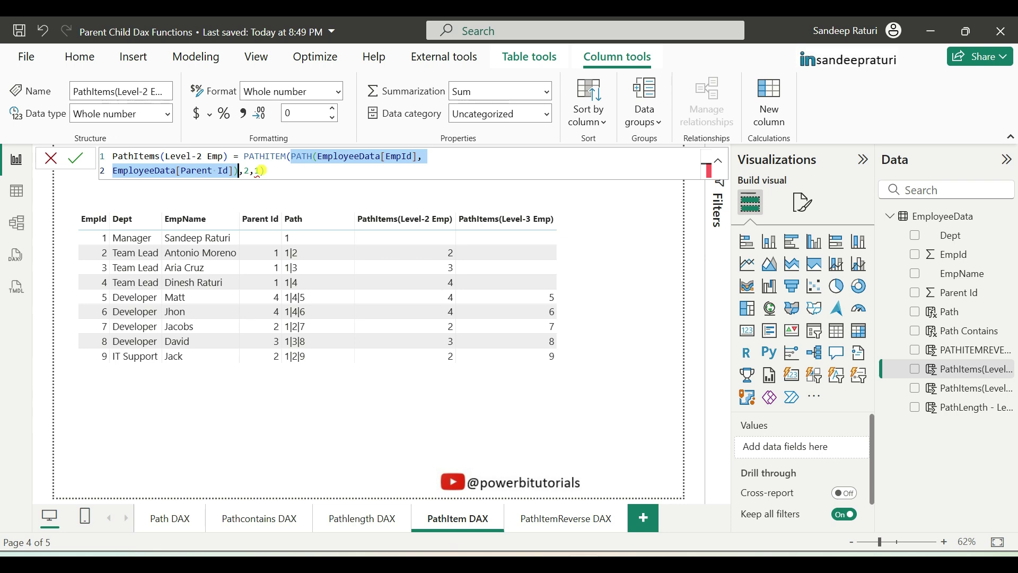
{"action": "left_click", "coordinate": [76, 158]}
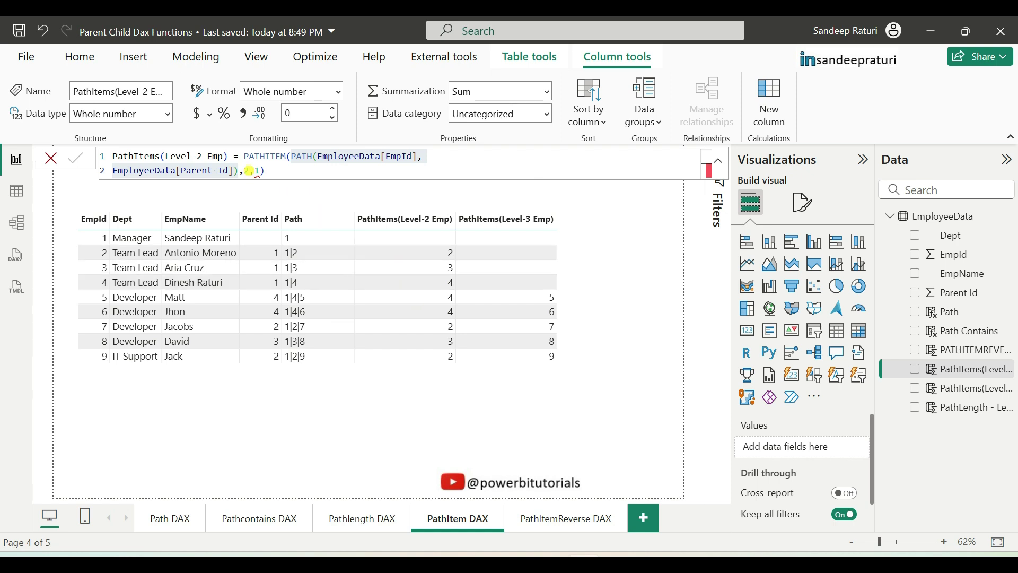
{"action": "double_click", "coordinate": [246, 171]}
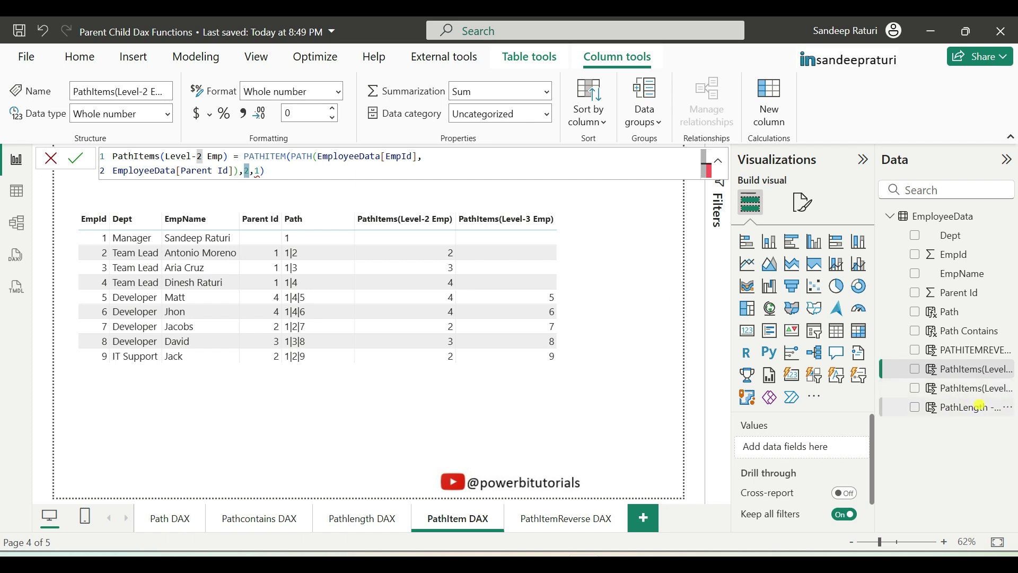
Step: Open the PathItems(Level-3 Emp) formula and re-enter 3 as the position argument of PATHITEM
{"action": "left_click", "coordinate": [973, 389]}
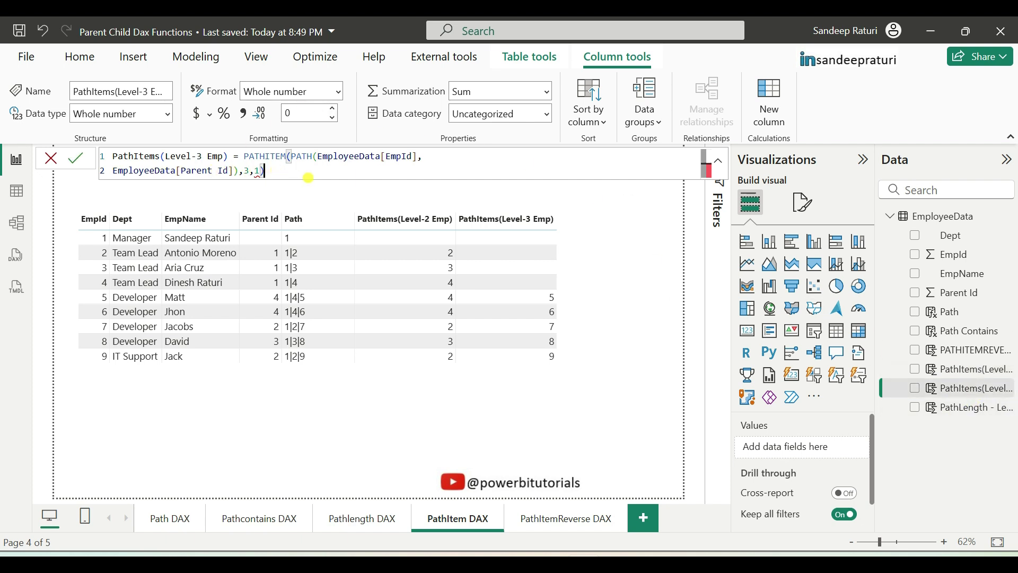
{"action": "double_click", "coordinate": [248, 171]}
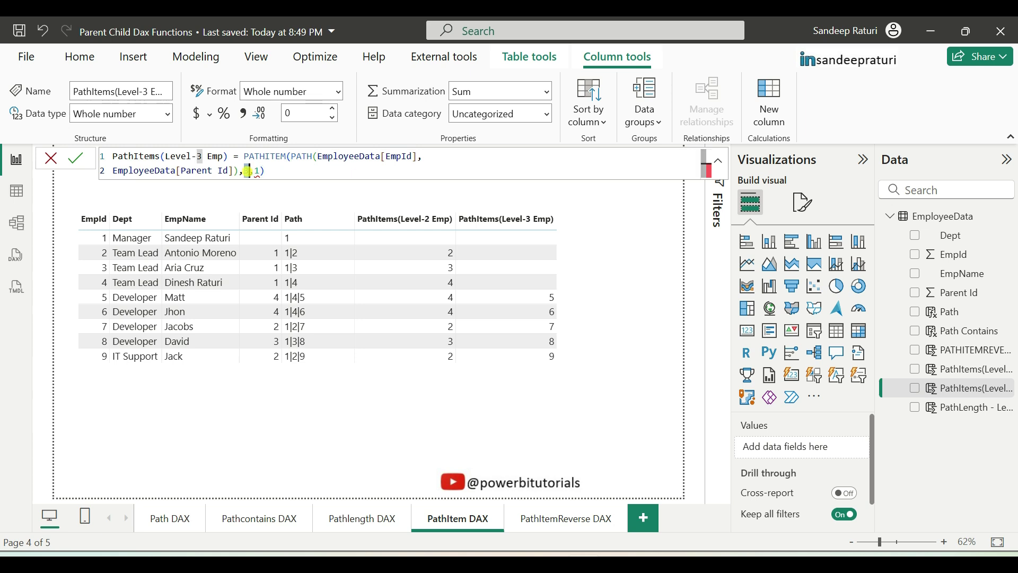
{"action": "key", "text": "BackSpace"}
{"action": "type", "text": "3"}
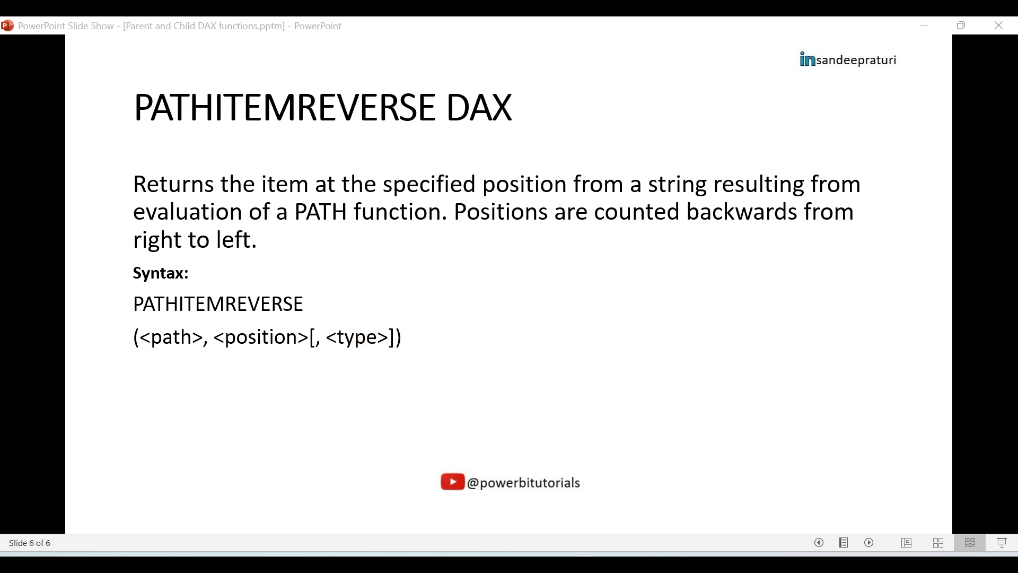
Step: Switch to Power BI Desktop and examine the nested PATH expression and position argument of the PATHITEMREVERSE column formula
{"action": "key", "text": "alt+Tab"}
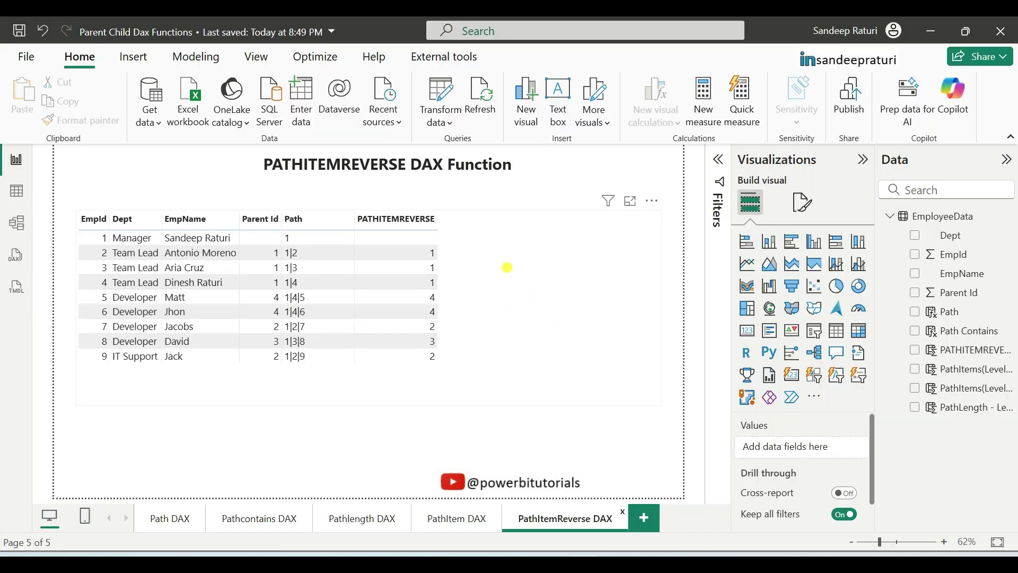
{"action": "right_click", "coordinate": [918, 216]}
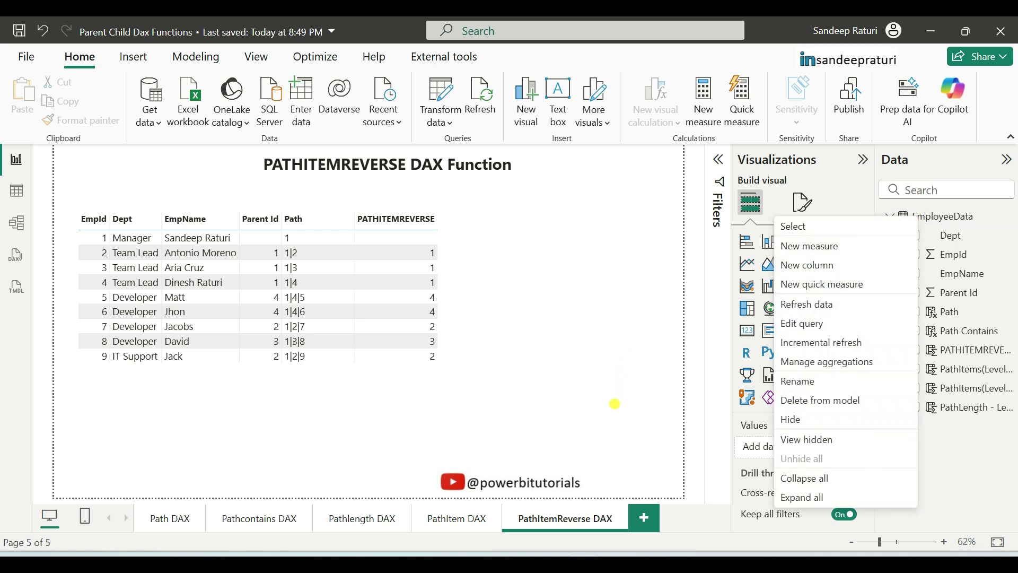
{"action": "left_click", "coordinate": [621, 417]}
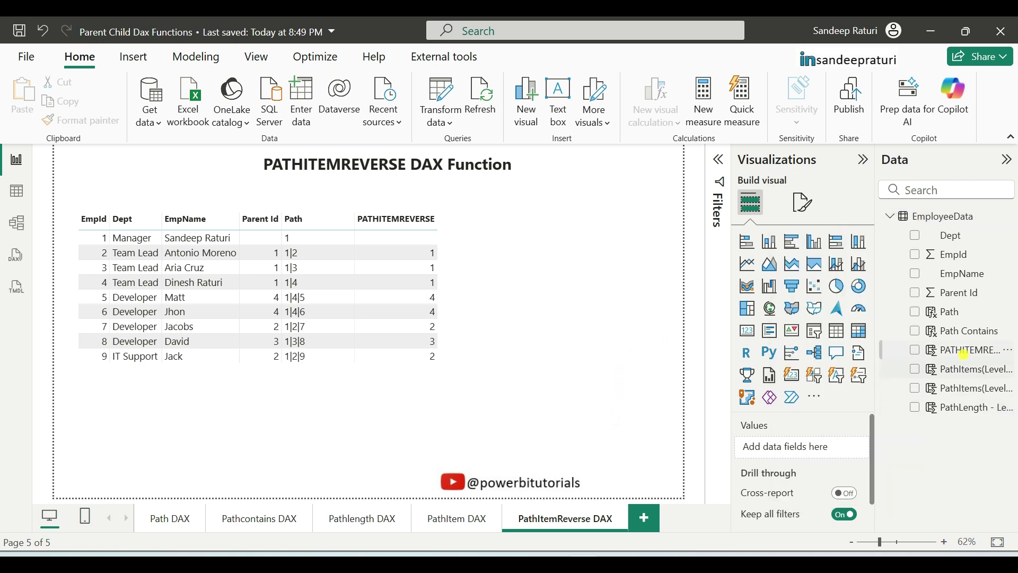
{"action": "left_click", "coordinate": [963, 350]}
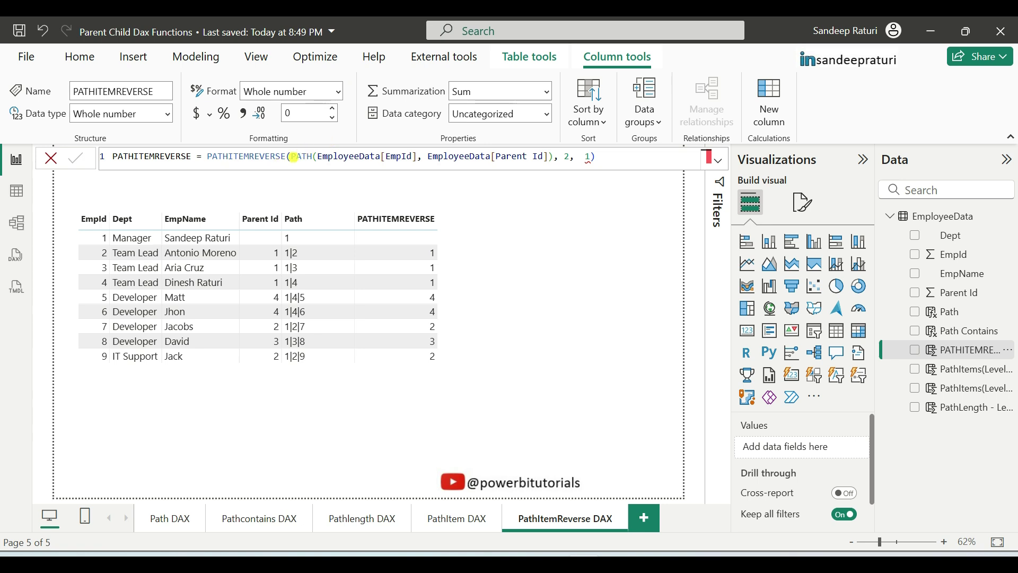
{"action": "left_click_drag", "start_coordinate": [291, 158], "coordinate": [554, 158]}
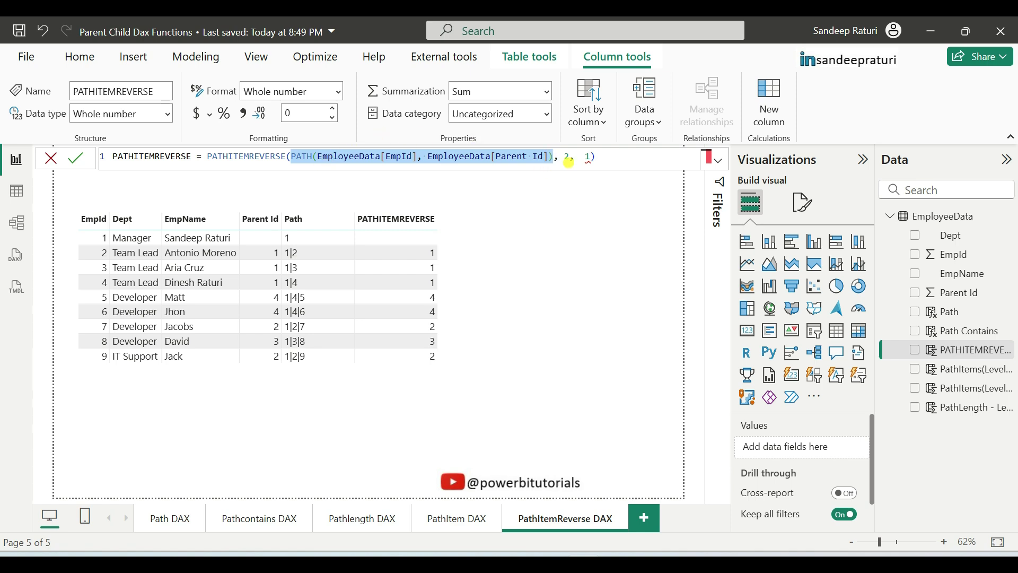
{"action": "left_click", "coordinate": [565, 158]}
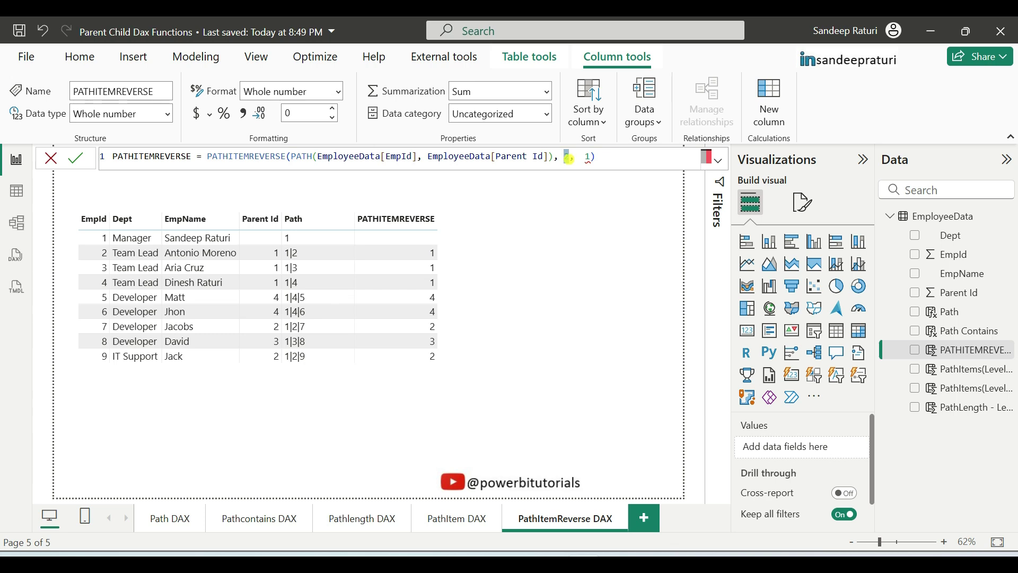
{"action": "double_click", "coordinate": [567, 158]}
Step: Try 0 and TEXT as the type argument of the PATHITEMREVERSE formula and restore it to 1 without committing
{"action": "left_click", "coordinate": [587, 158]}
{"action": "double_click", "coordinate": [587, 157]}
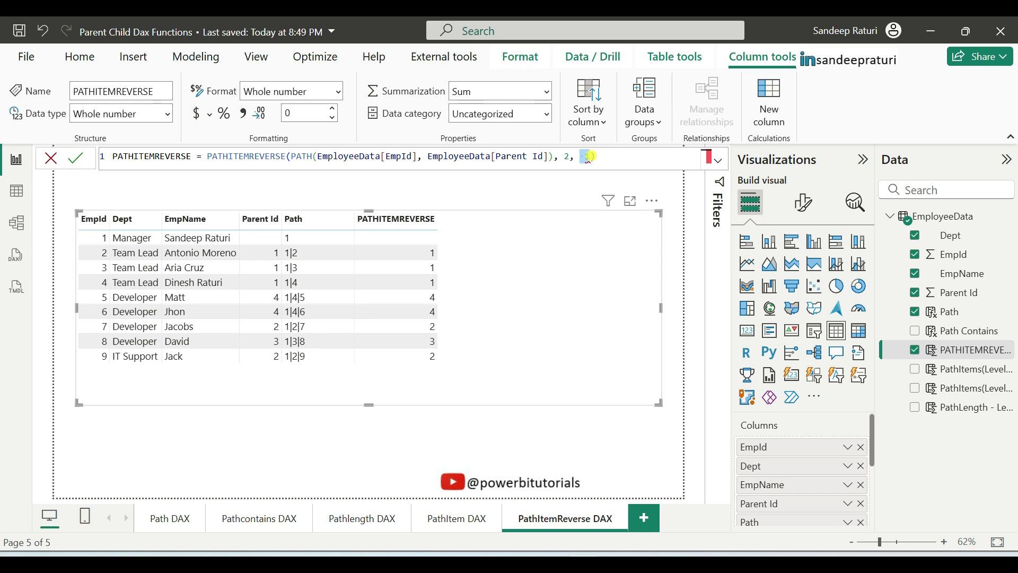
{"action": "type", "text": "IN"}
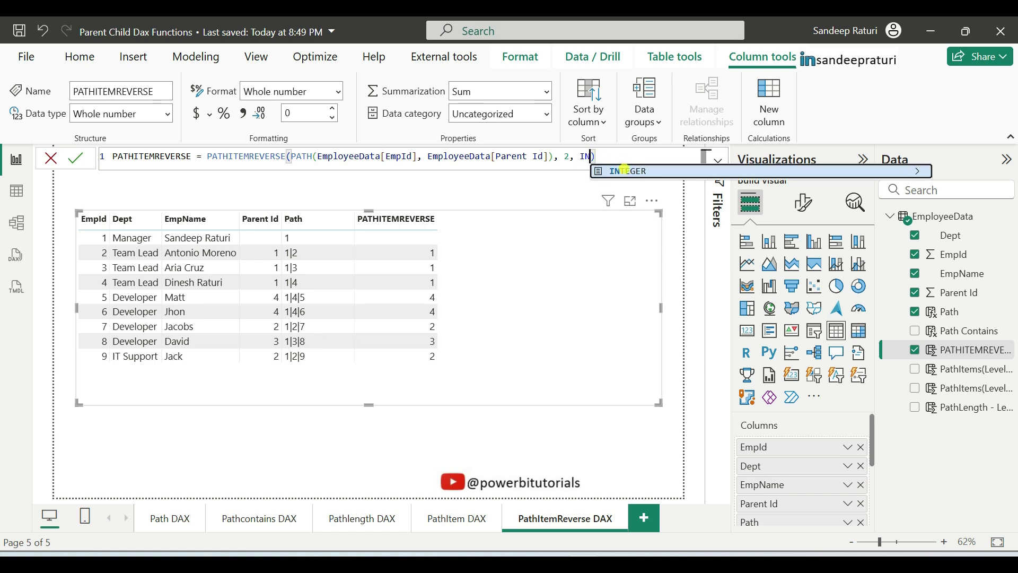
{"action": "key", "text": "BackSpace"}
{"action": "key", "text": "BackSpace"}
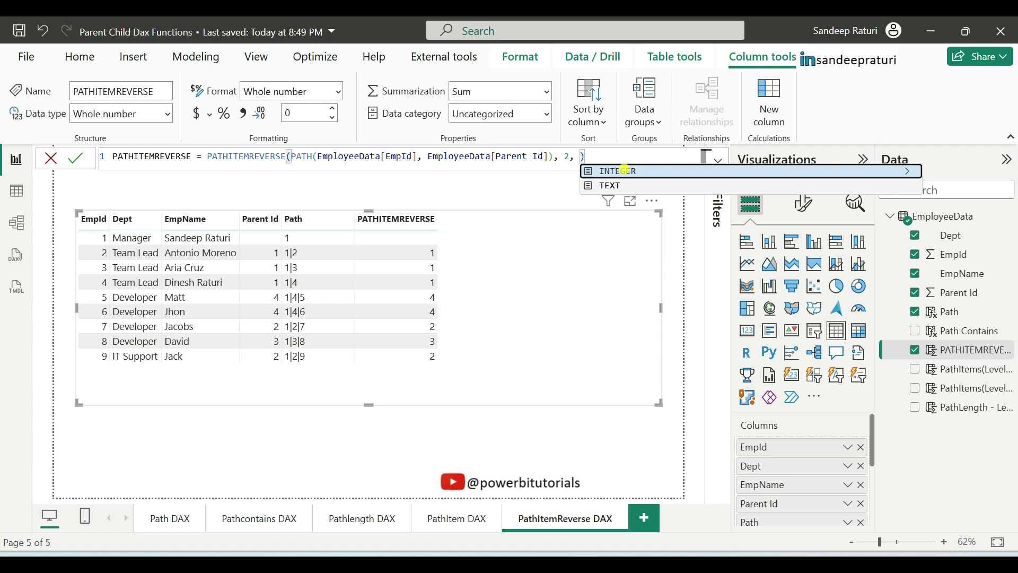
{"action": "type", "text": "0"}
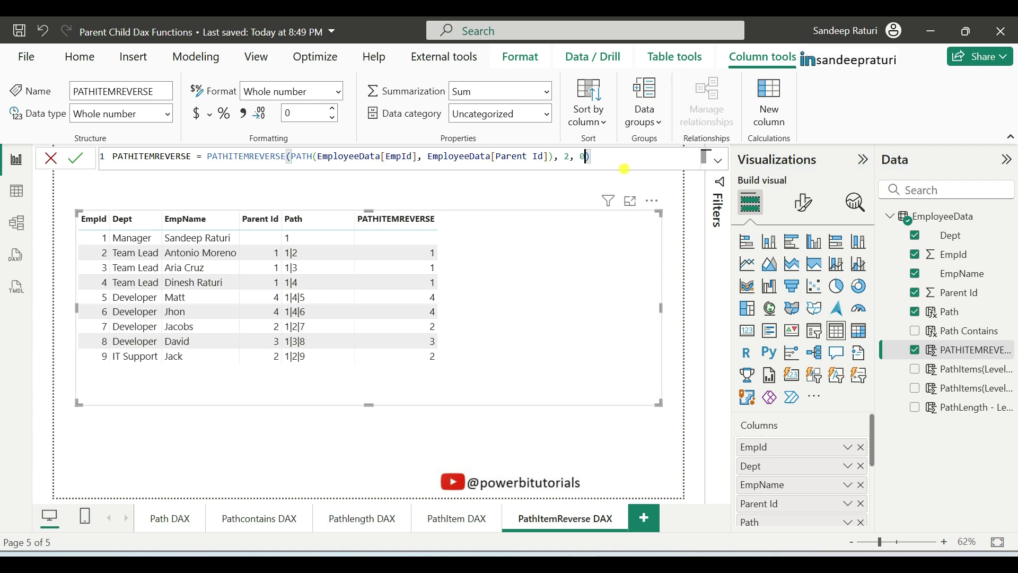
{"action": "key", "text": "BackSpace"}
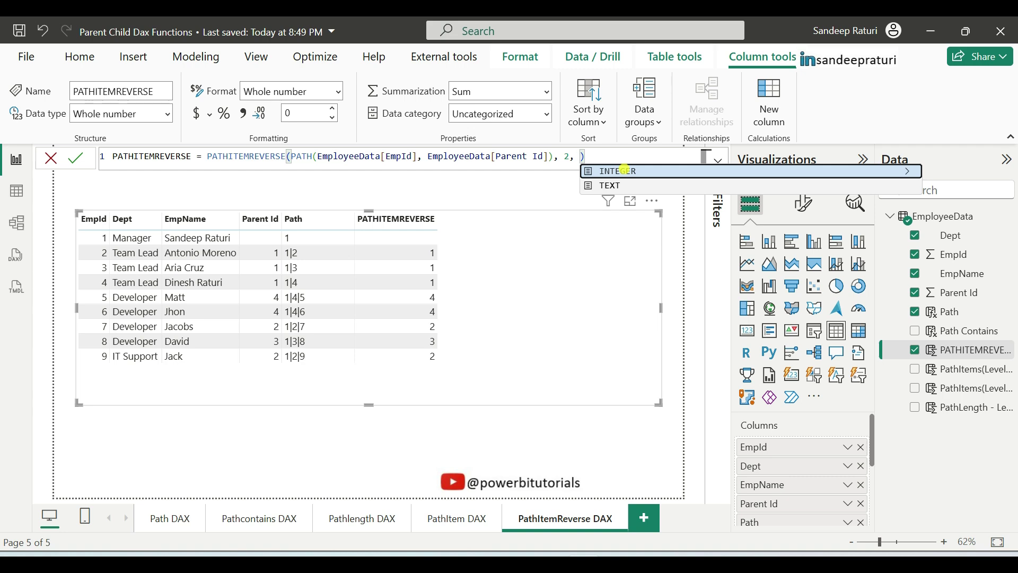
{"action": "left_click", "coordinate": [603, 185]}
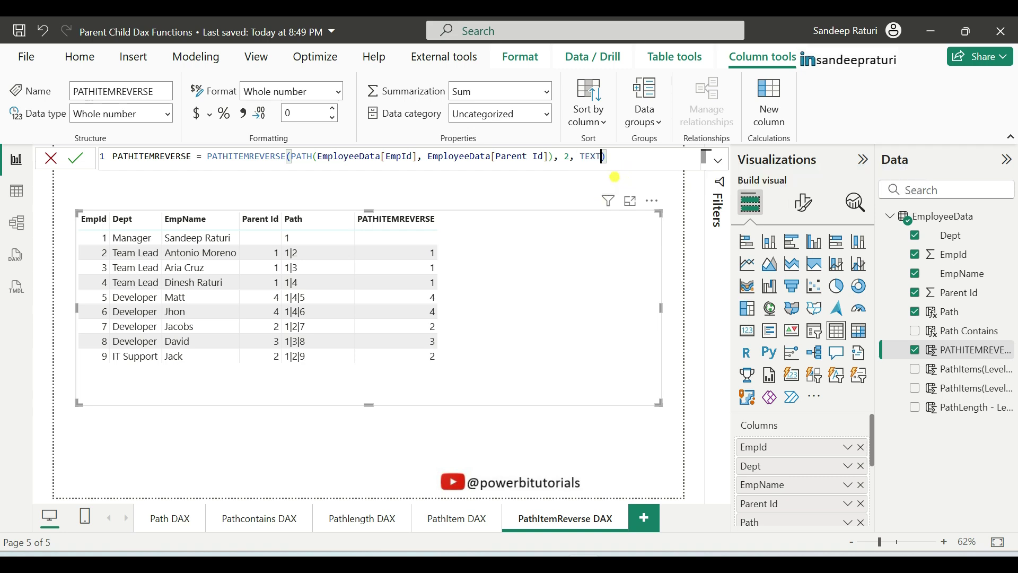
{"action": "key", "text": "BackSpace"}
{"action": "key", "text": "BackSpace"}
{"action": "key", "text": "BackSpace"}
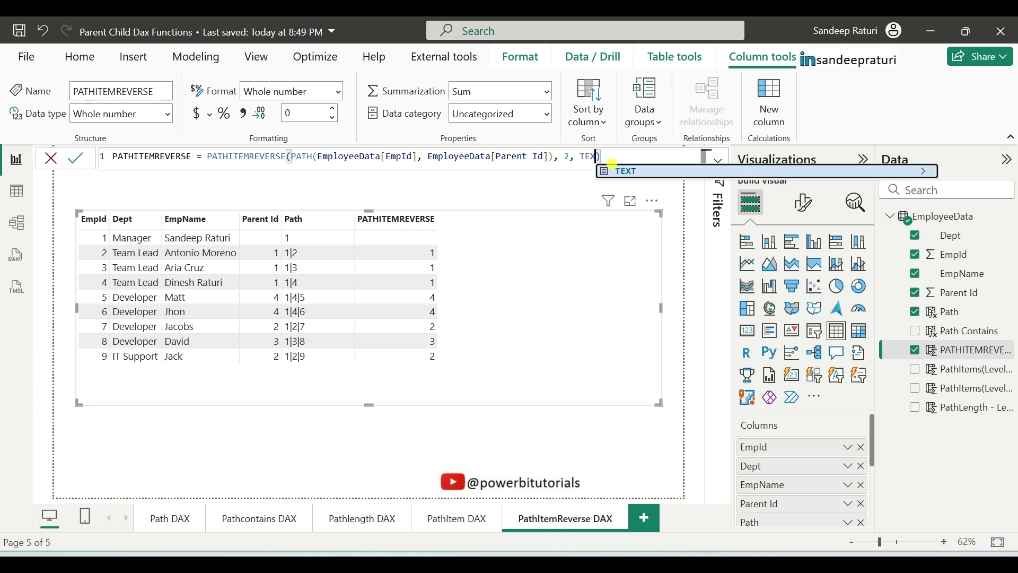
{"action": "key", "text": "BackSpace"}
{"action": "type", "text": "1"}
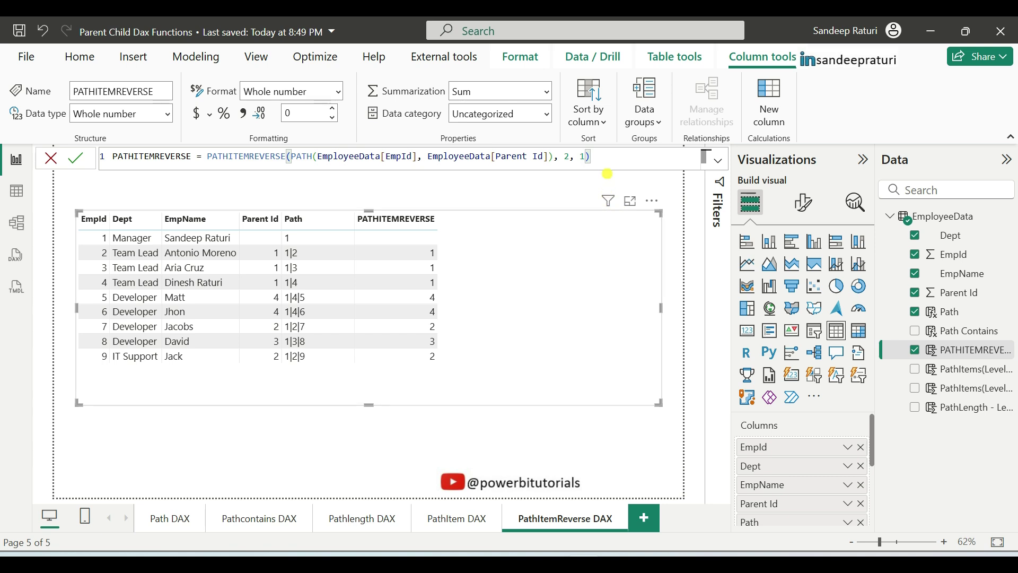
Step: Set the type argument of the PATHITEMREVERSE formula to 0 and commit the formula
{"action": "key", "text": "BackSpace"}
{"action": "type", "text": "0"}
{"action": "left_click", "coordinate": [76, 158]}
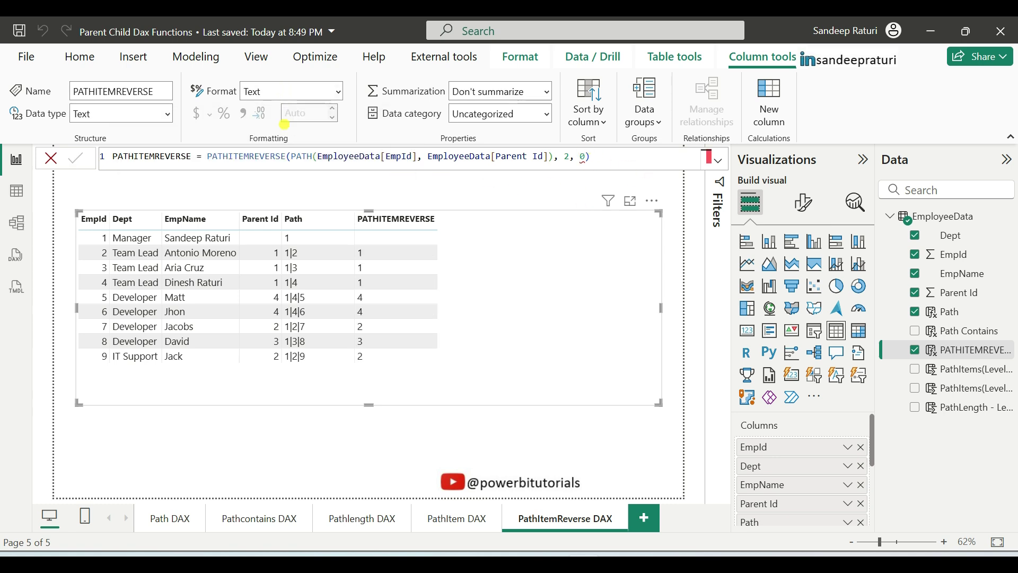
Step: Set the type argument of the PATHITEMREVERSE formula back to 1 and commit the formula
{"action": "double_click", "coordinate": [582, 157]}
{"action": "type", "text": "1"}
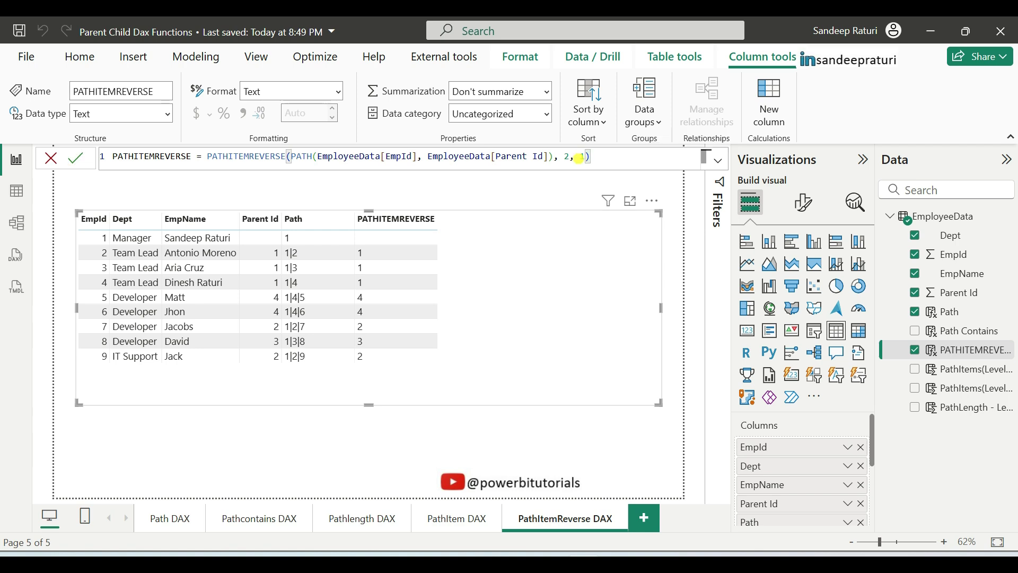
{"action": "left_click", "coordinate": [79, 157]}
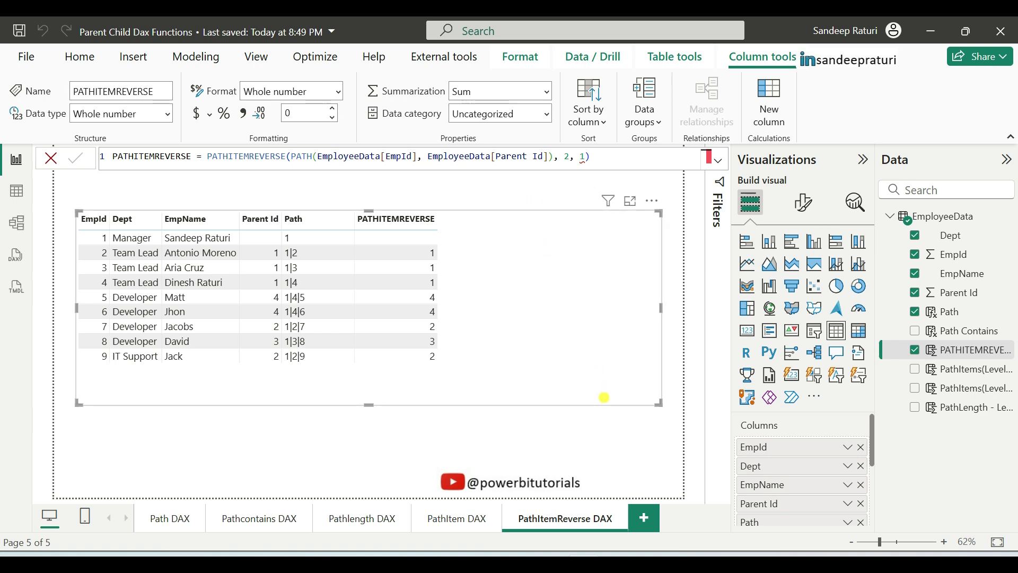
{"action": "left_click", "coordinate": [621, 440]}
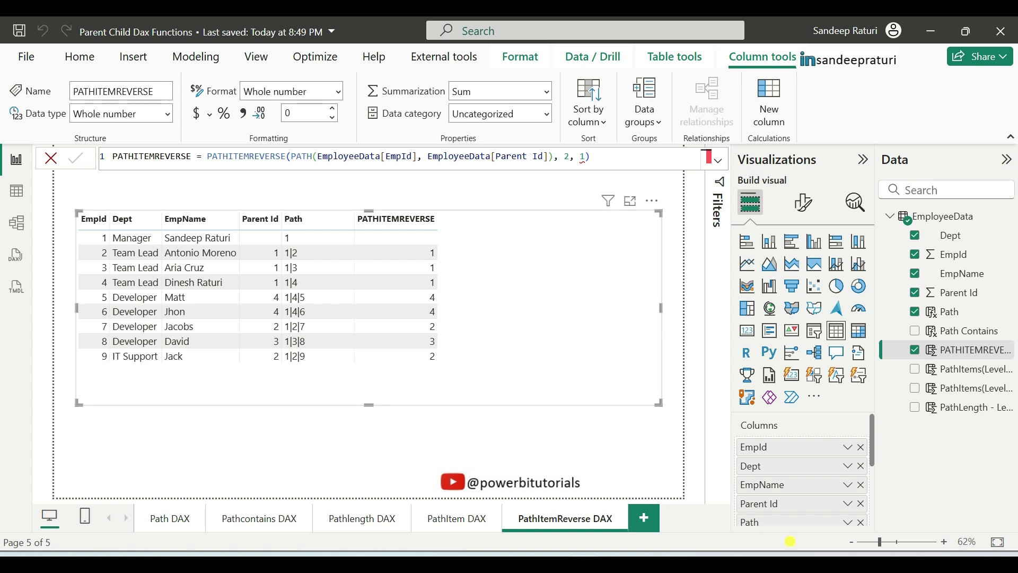